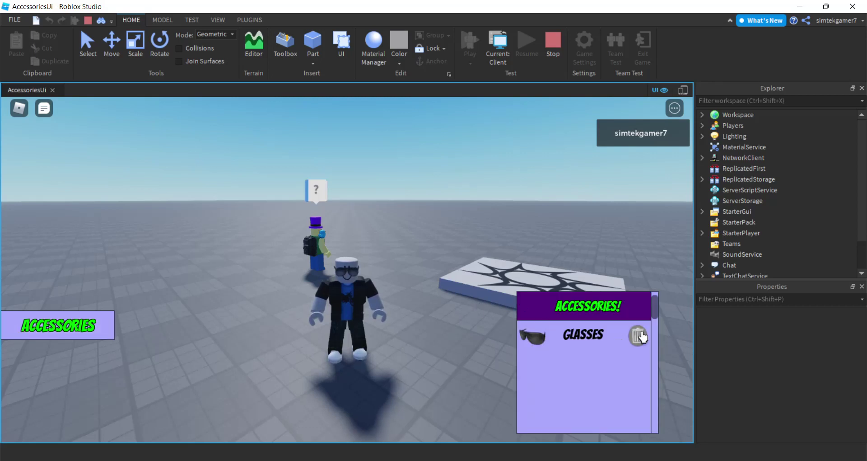
- Remove the character's glasses, then walk to the NPC and ask for a hat
left_click(638, 335)
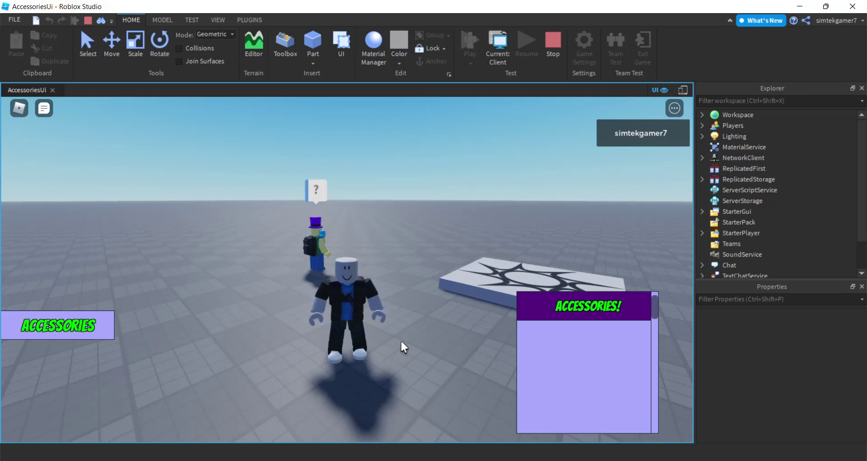
key("w")
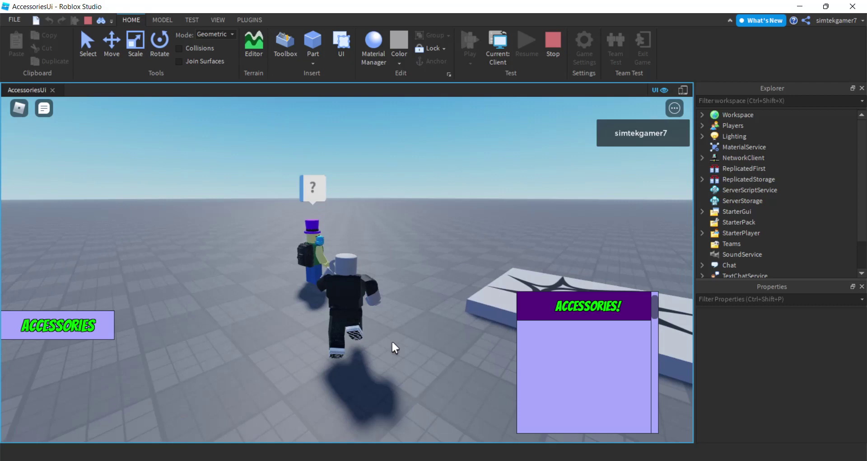
left_click(291, 190)
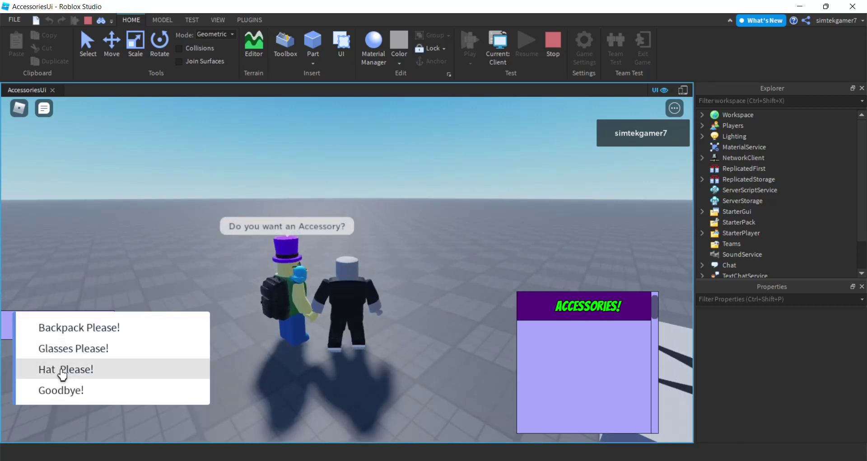
left_click(62, 369)
- Walk back and hide the accessories panel with the ACCESSORIES button
key("s")
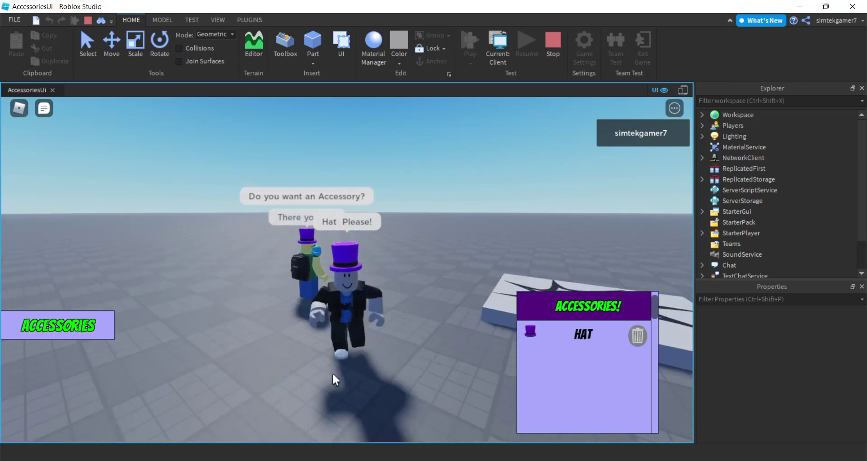
left_click(43, 326)
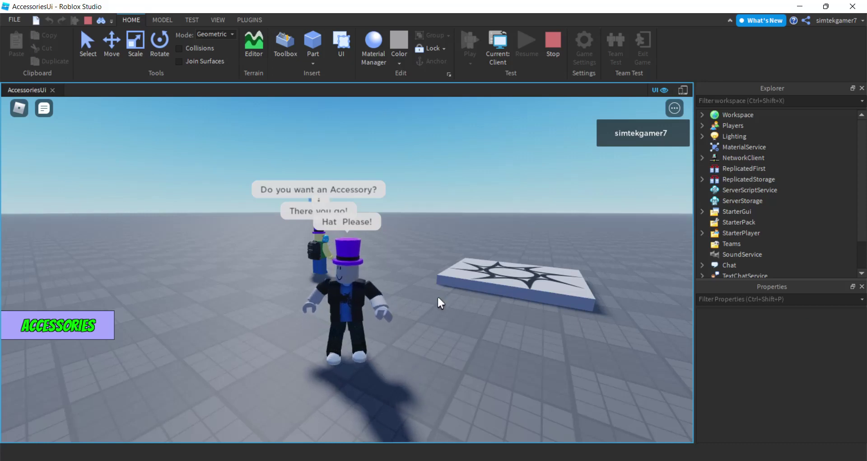
key("alt+Tab")
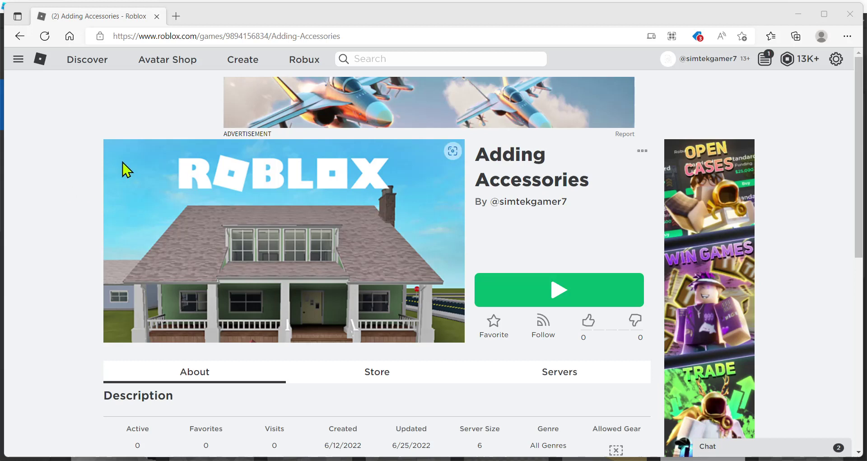
- Choose Edit from the Adding Accessories game page's options menu to launch Studio
left_click(370, 40)
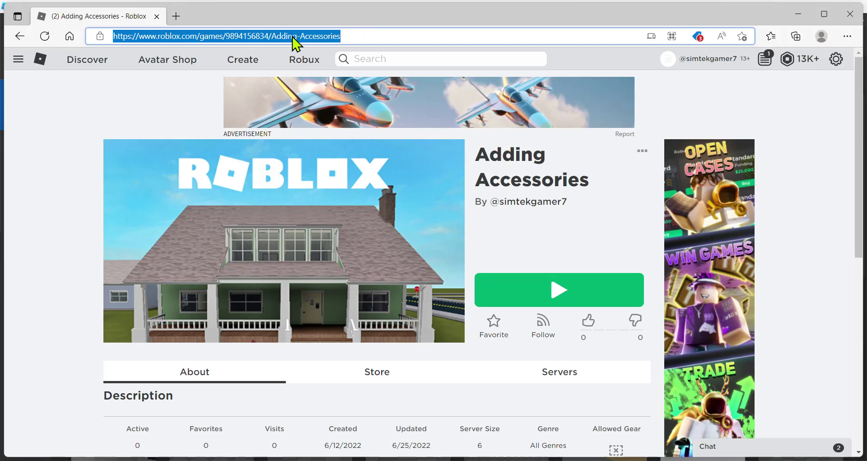
left_click(643, 151)
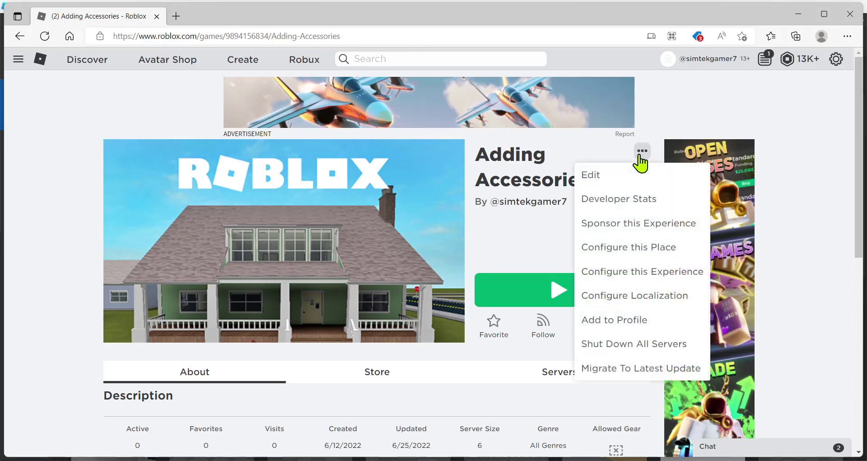
left_click(626, 177)
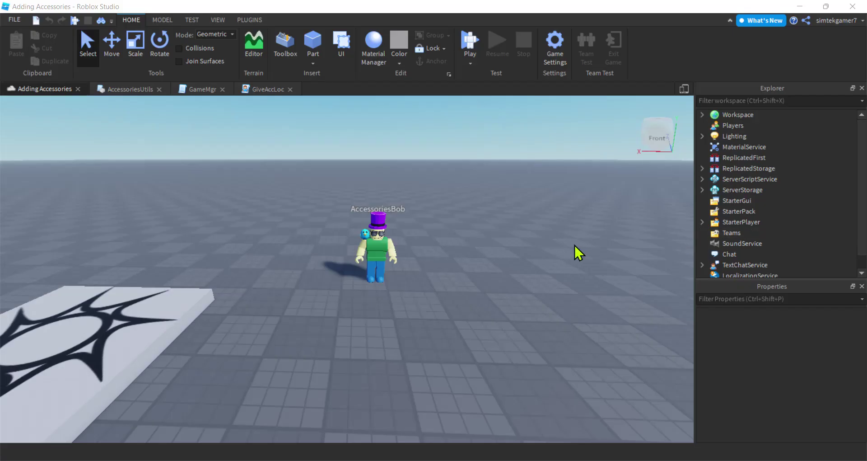
- Zoom in on AccessoriesBob and expand ServerStorage to list Backpack, Bird, Glasses and Hat
right_click_drag(532, 254, 533, 254)
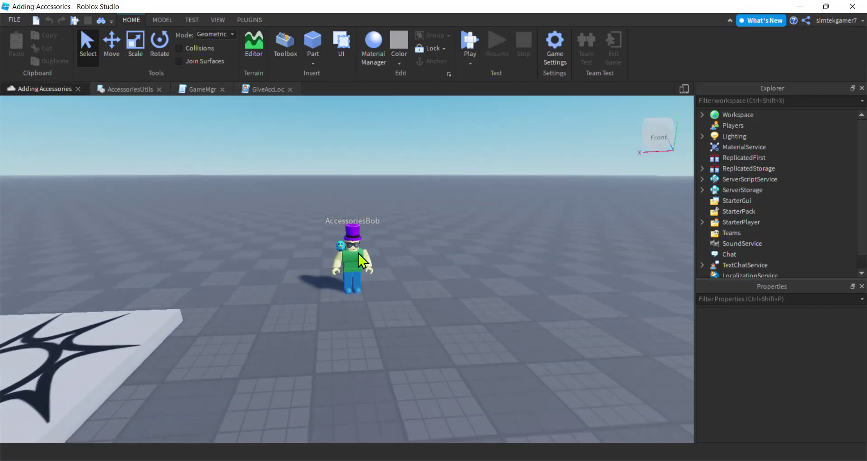
scroll(422, 310, "up", 2)
left_click(337, 244)
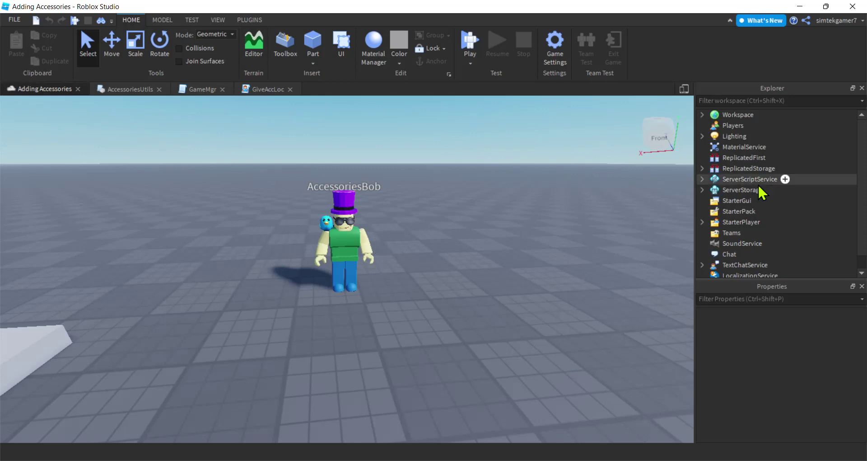
left_click(702, 189)
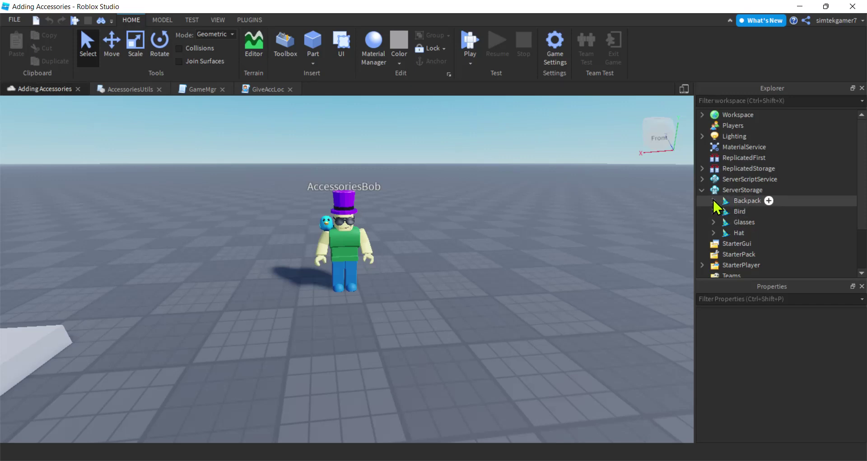
left_click(769, 201)
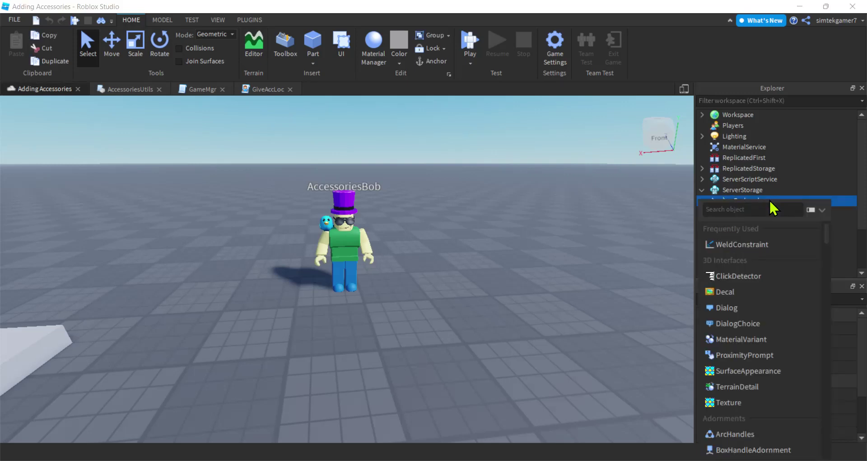
- Insert a StringValue into Backpack and rename it AssetId
type("a")
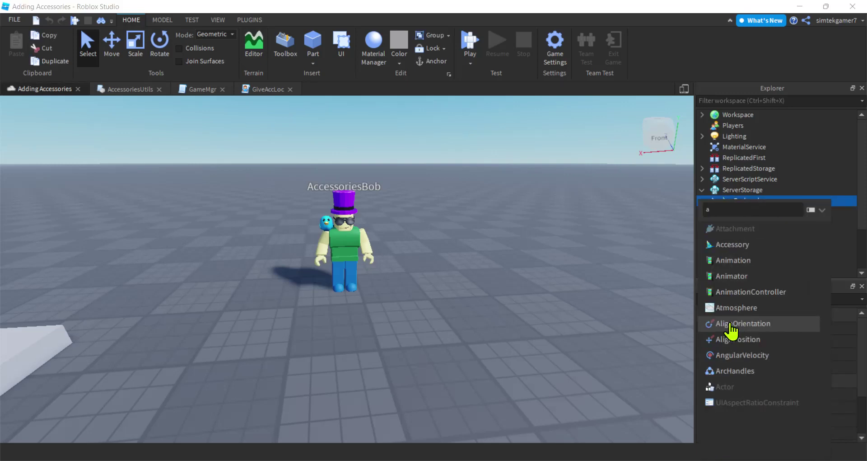
key("BackSpace")
type("st")
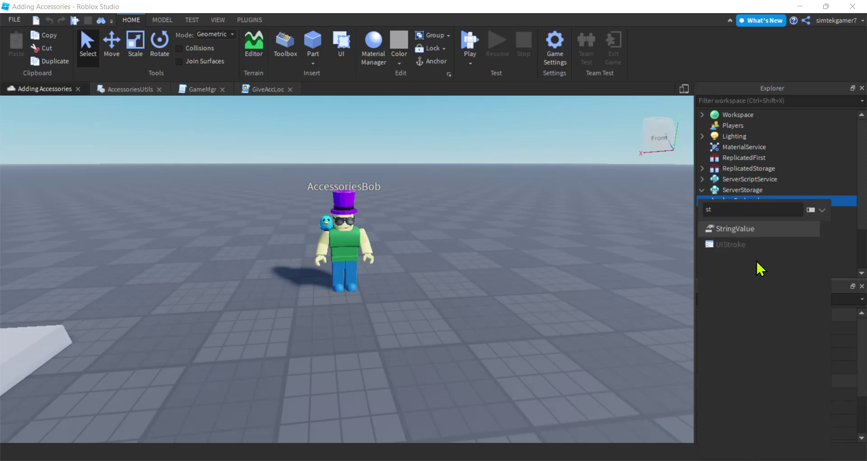
left_click(740, 230)
left_click(753, 214)
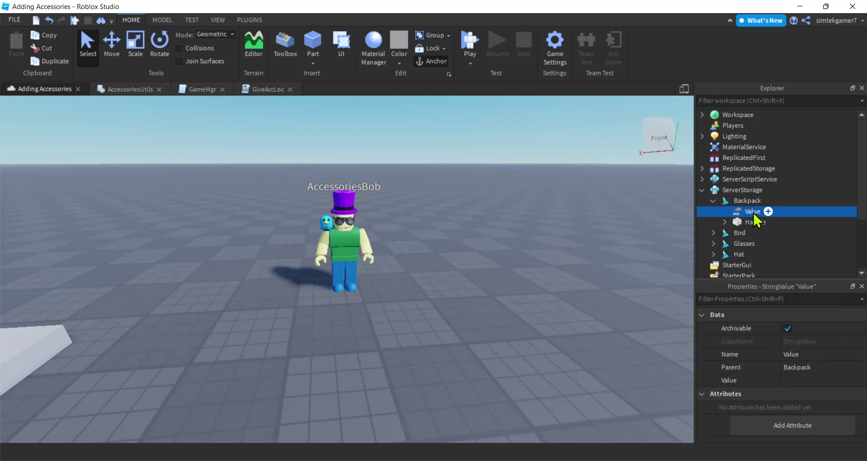
left_click(753, 212)
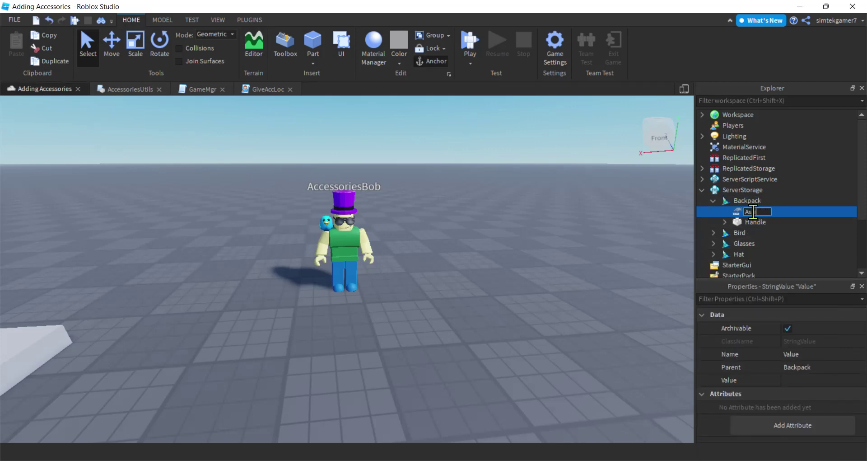
type("AssetId")
key("Return")
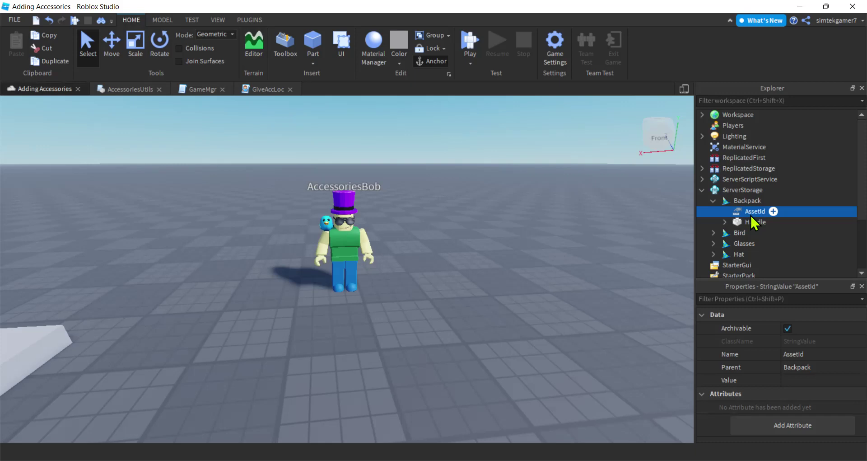
- Copy the AssetId value into the Bird, Glasses and Hat accessories
key("ctrl+c")
left_click(740, 232)
key("ctrl+shift+v")
scroll(750, 246, "down", 1)
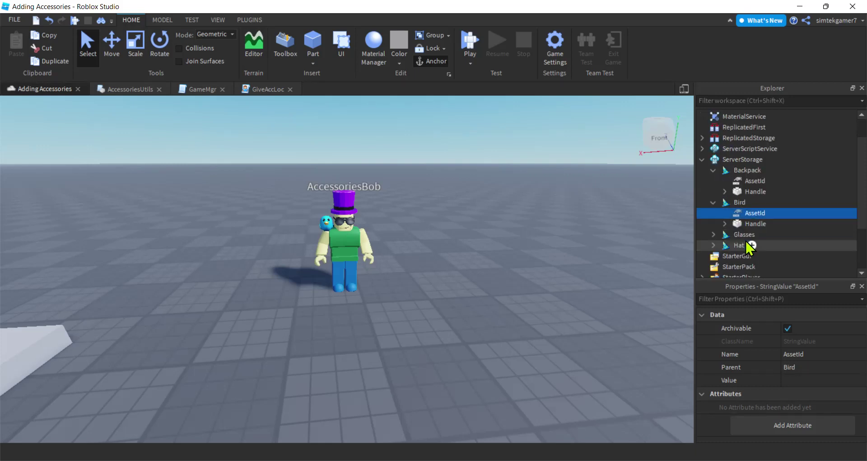
key("ctrl+d")
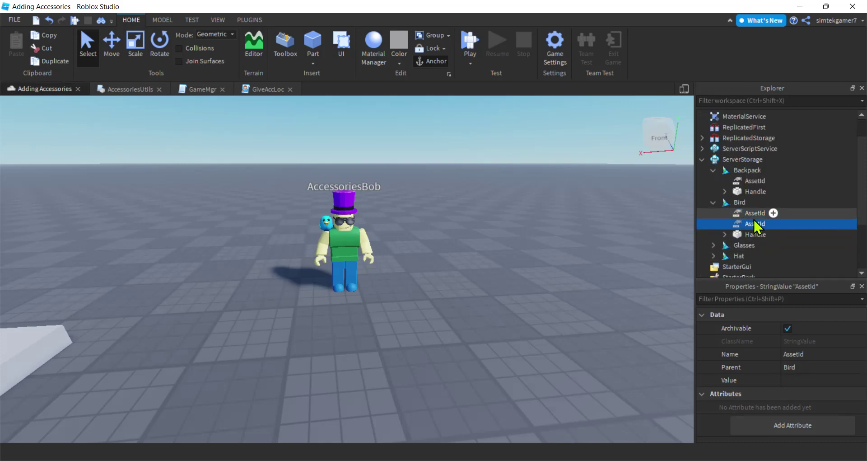
left_click_drag(757, 225, 761, 244)
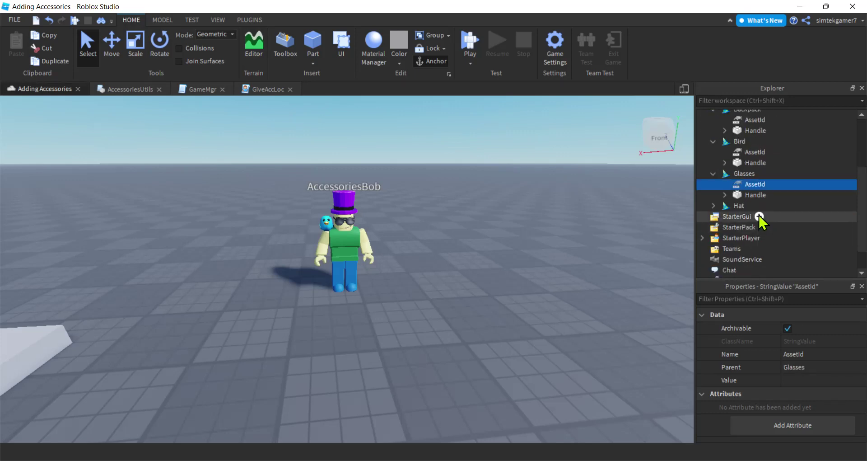
key("ctrl+d")
left_click_drag(756, 196, 745, 216)
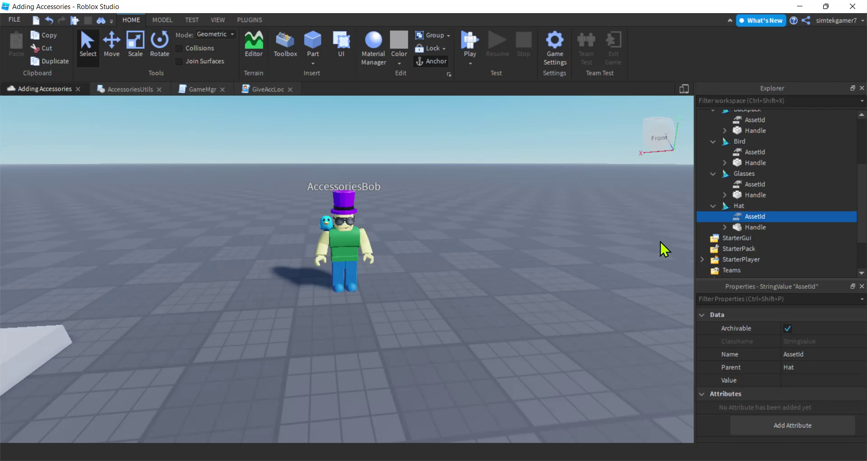
scroll(750, 195, "up", 3)
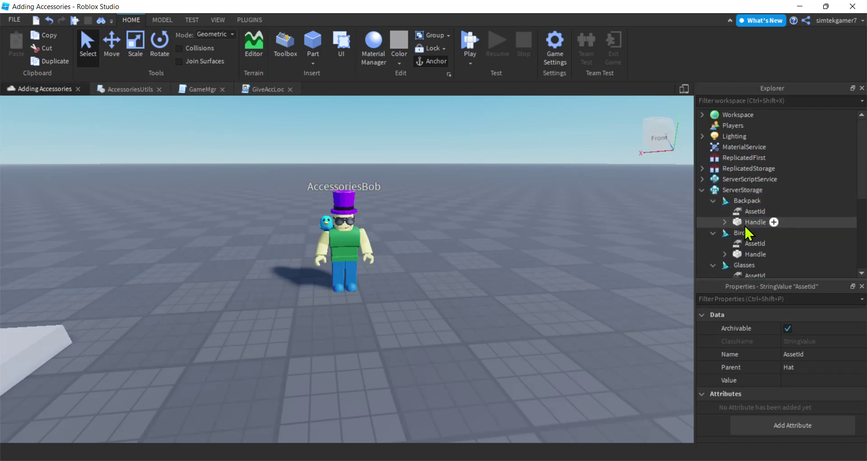
left_click(288, 45)
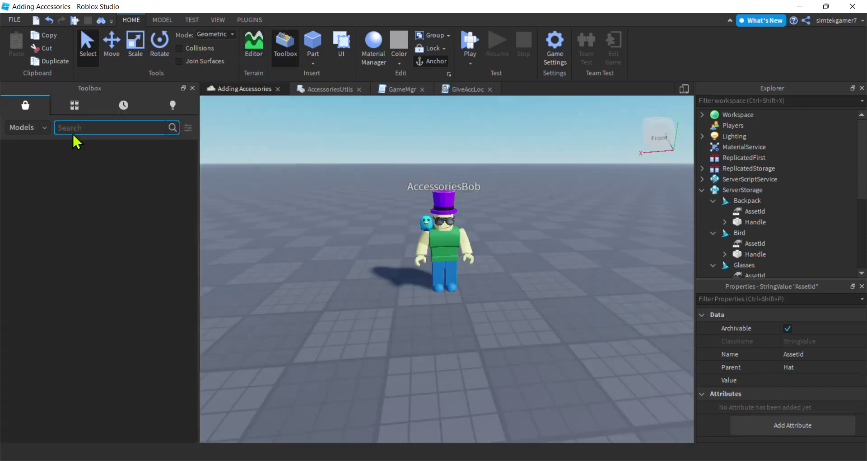
left_click(75, 107)
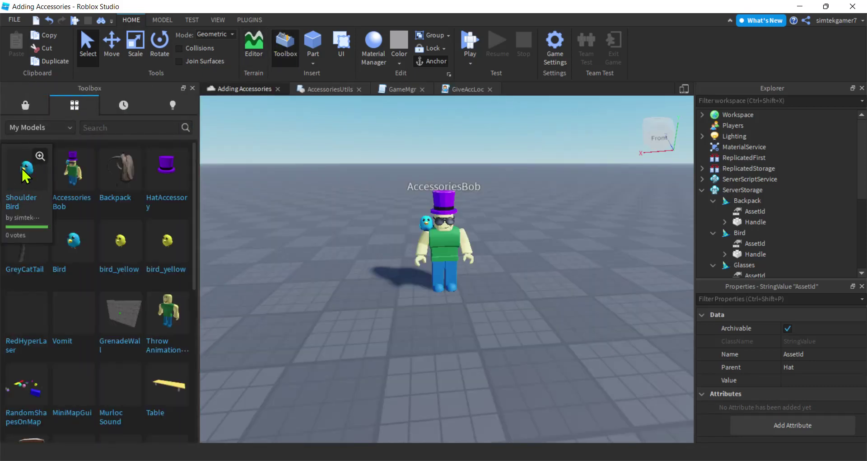
right_click(23, 172)
left_click(59, 190)
scroll(732, 228, "down", 3)
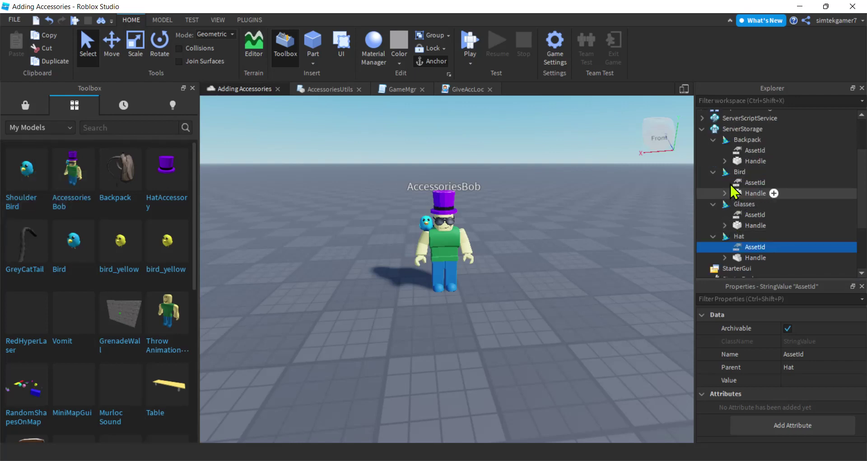
left_click(755, 182)
left_click(800, 378)
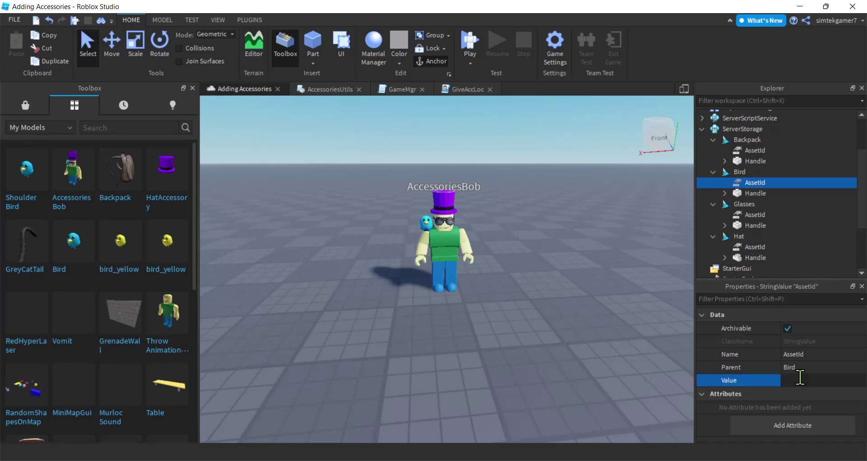
key("Return")
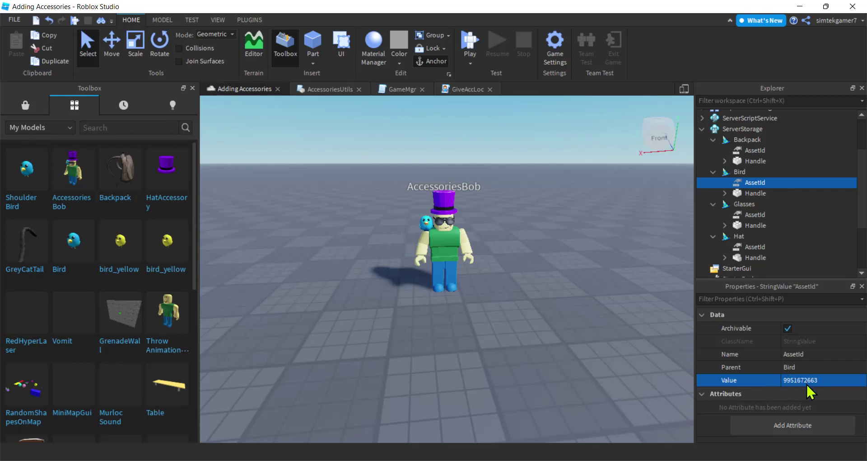
right_click(161, 176)
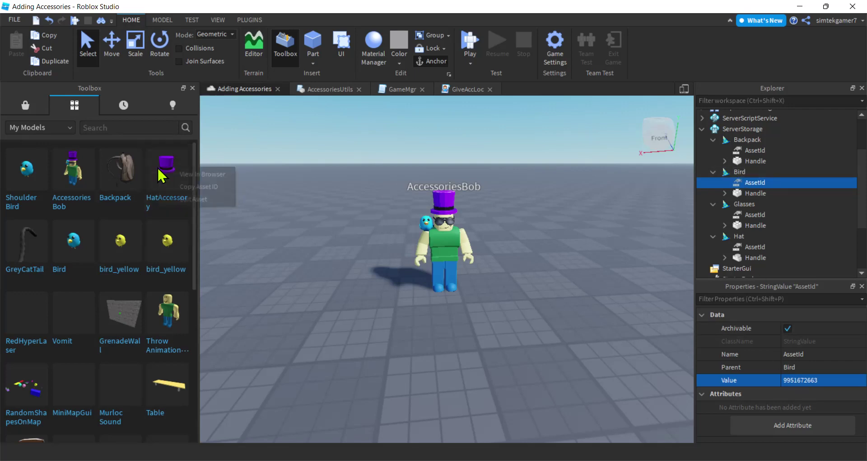
left_click(187, 187)
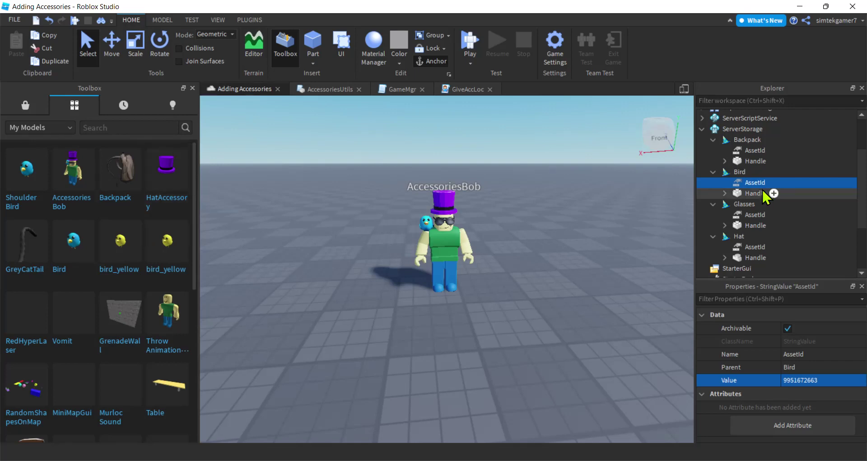
left_click(756, 247)
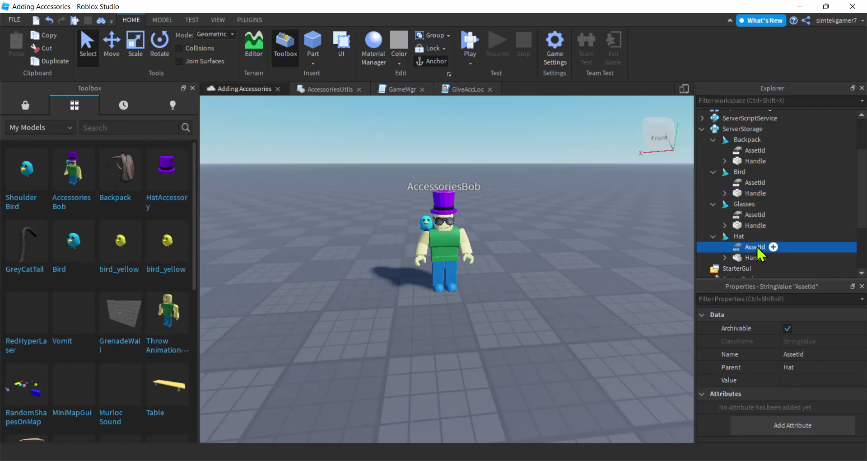
left_click(831, 379)
key("ctrl+v")
key("Return")
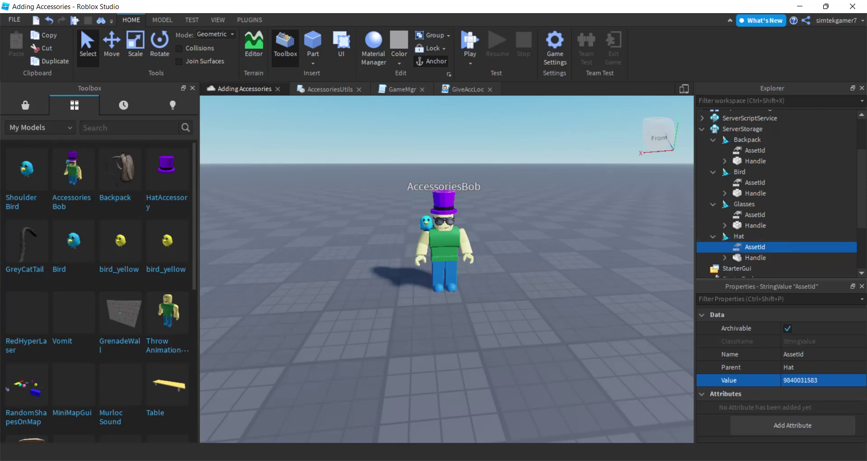
left_click(29, 129)
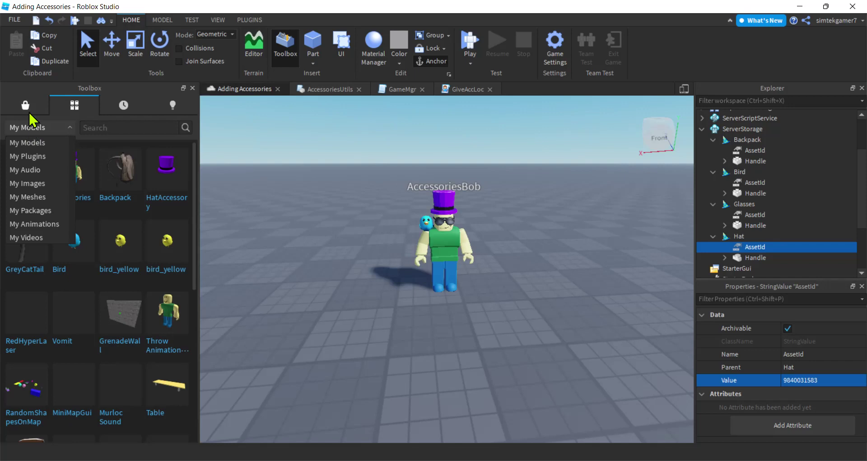
left_click(26, 108)
left_click(25, 105)
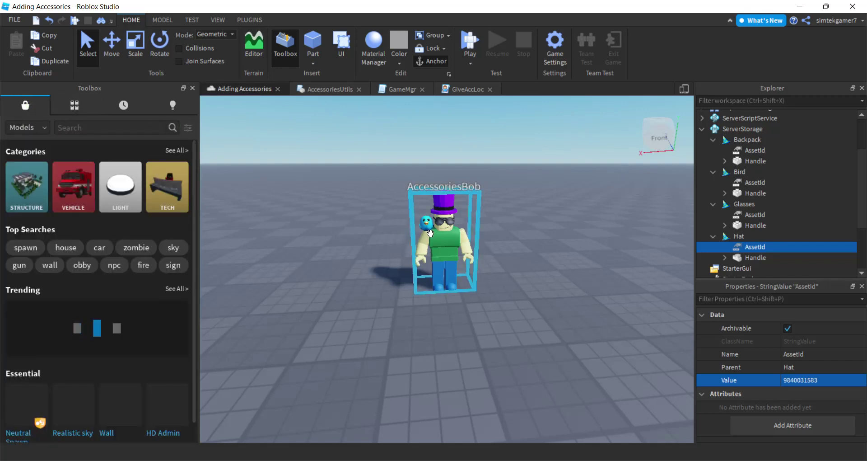
left_click(68, 126)
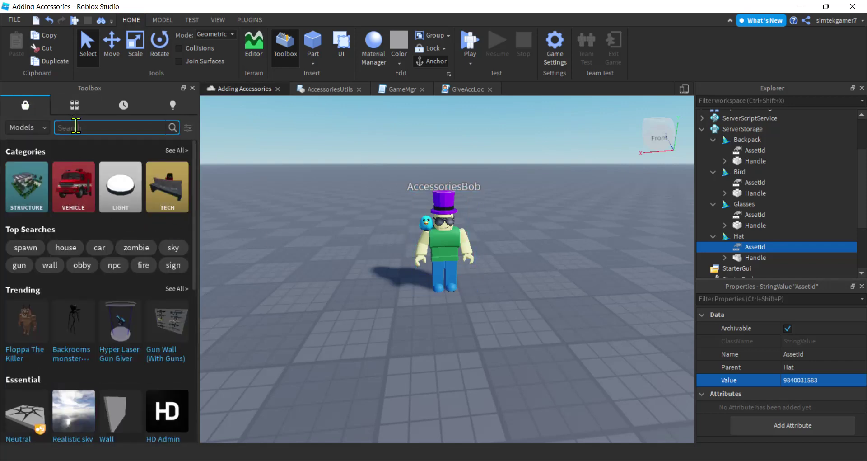
type("backpack")
key("Return")
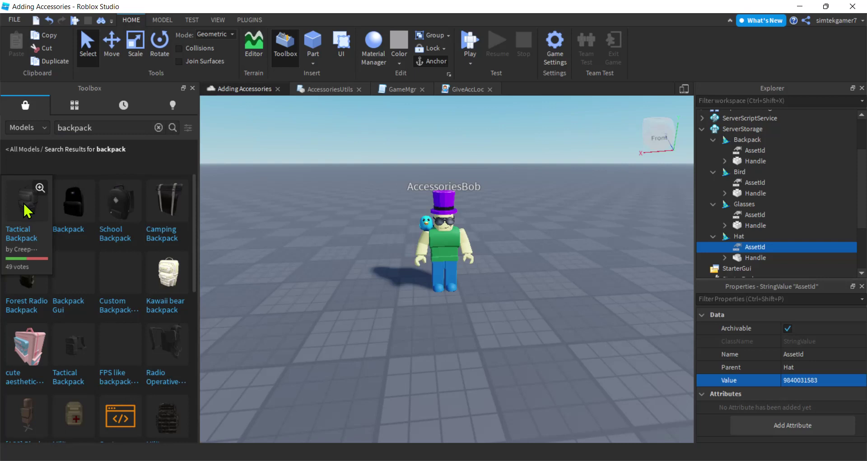
right_click(28, 210)
left_click(64, 234)
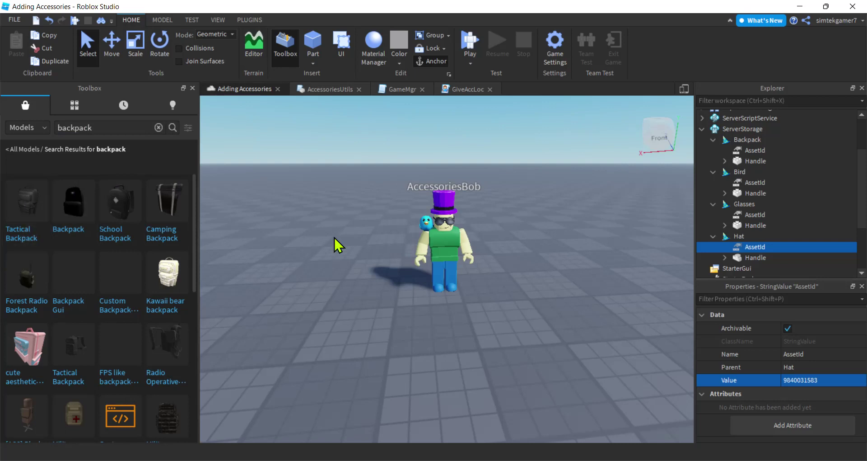
left_click(755, 151)
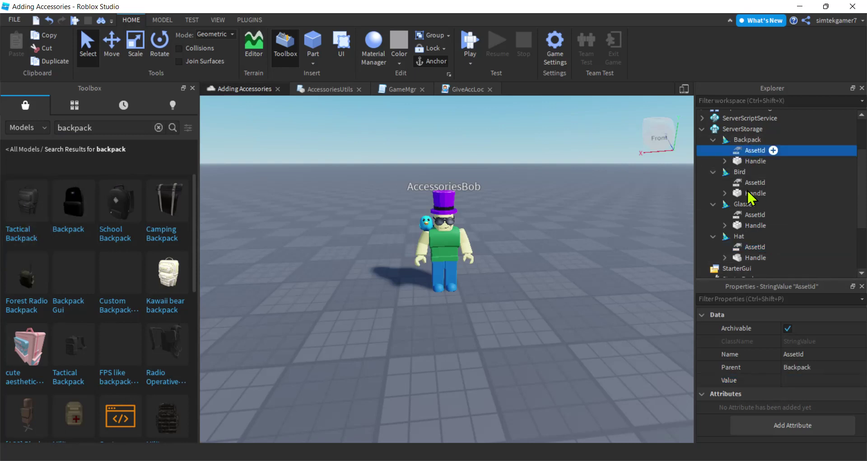
left_click(800, 380)
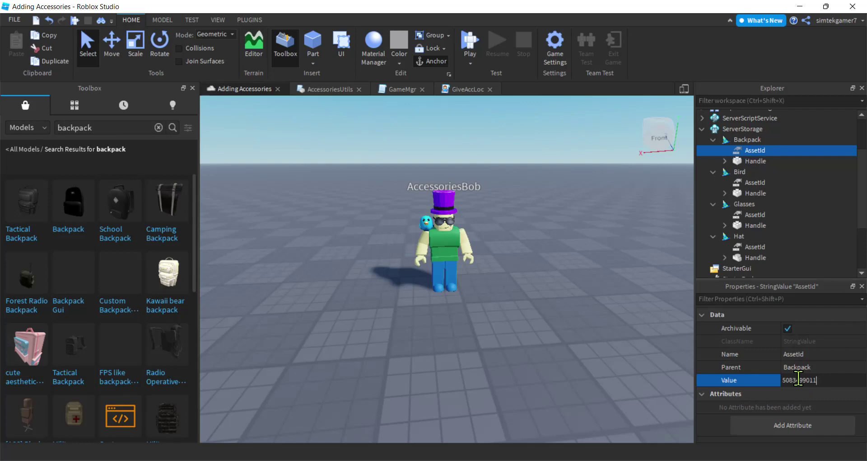
key("Return")
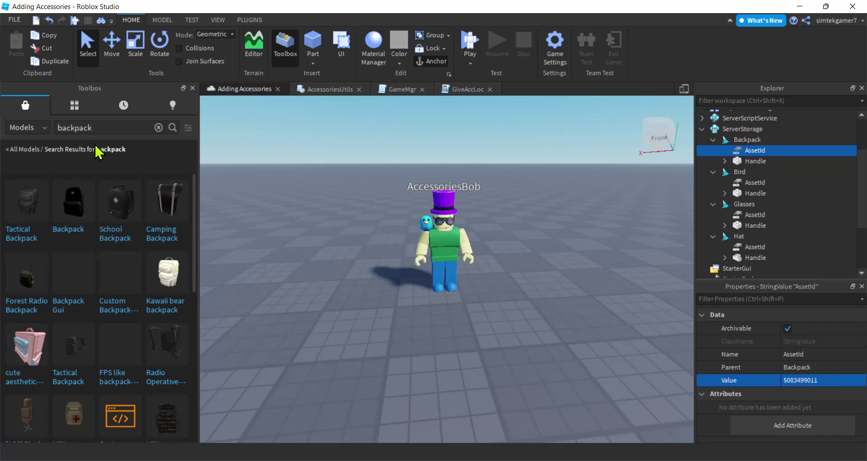
- Search 'sunglasses' and copy the first result's asset ID for the Glasses AssetId
double_click(105, 128)
type("sunglasses")
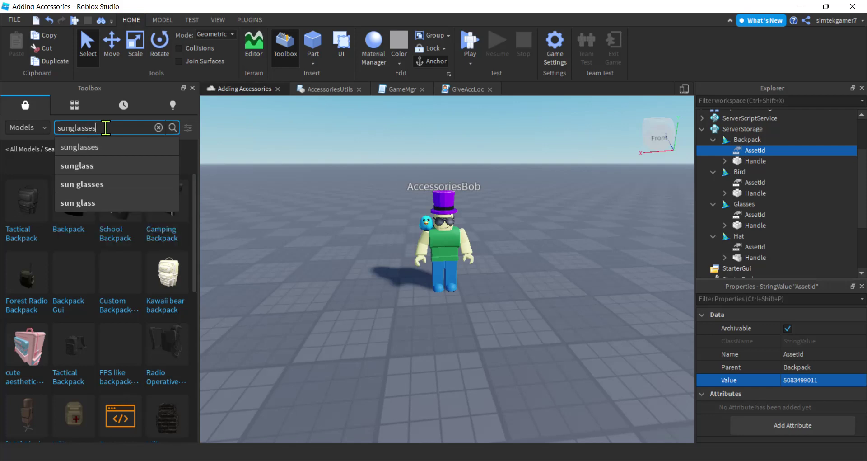
key("Return")
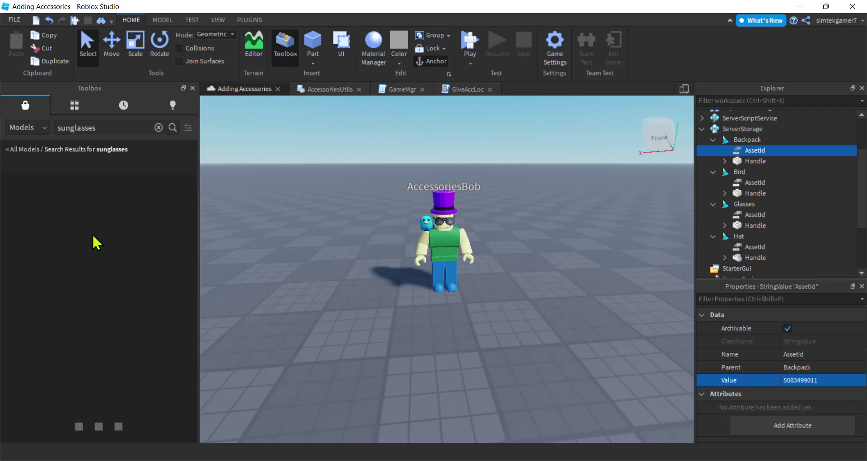
right_click(22, 203)
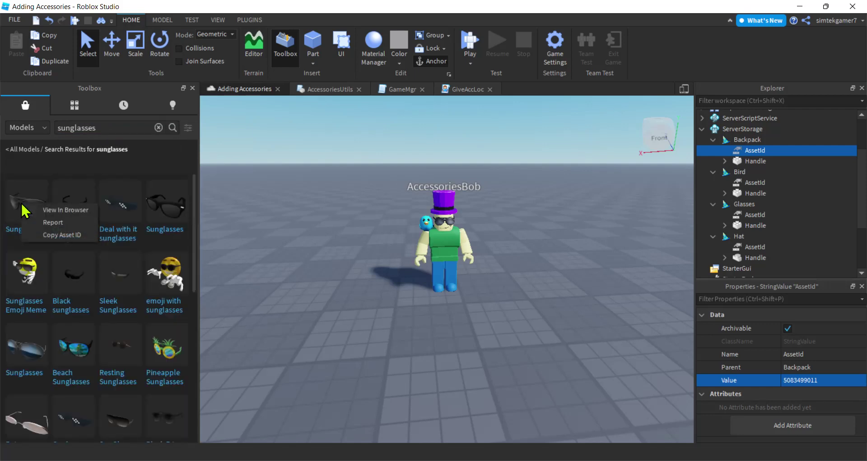
left_click(21, 195)
right_click(21, 194)
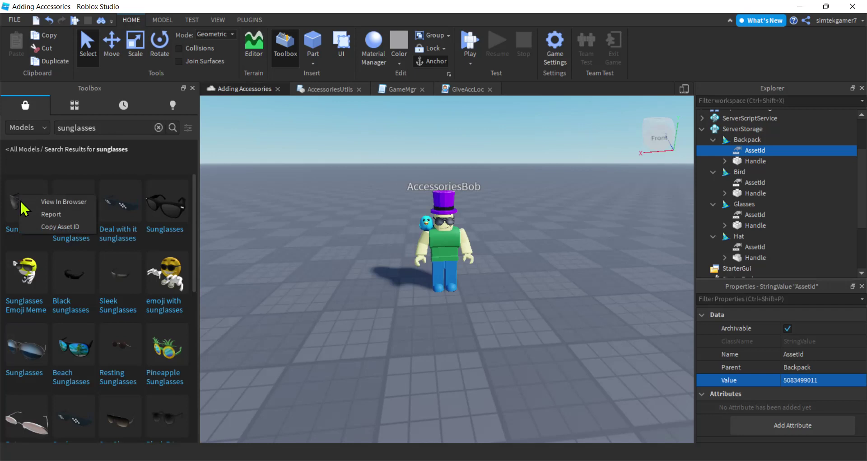
left_click(52, 228)
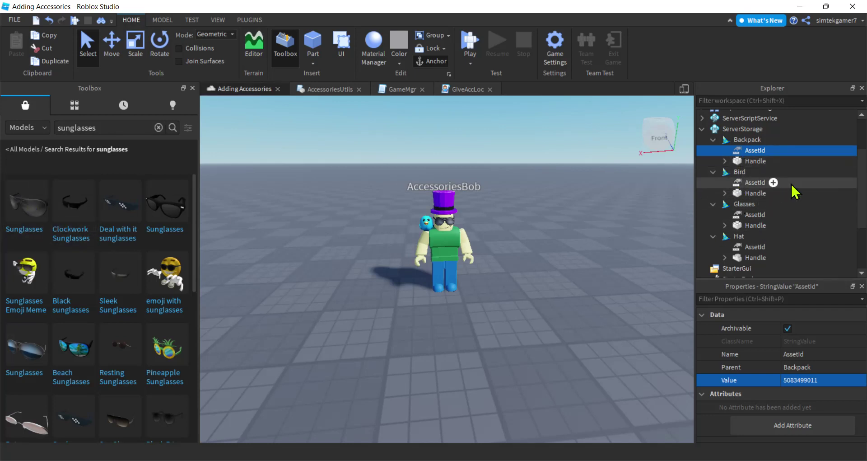
left_click(754, 216)
- Paste 59160214 into the Glasses AssetId value and close the Toolbox
left_click(800, 379)
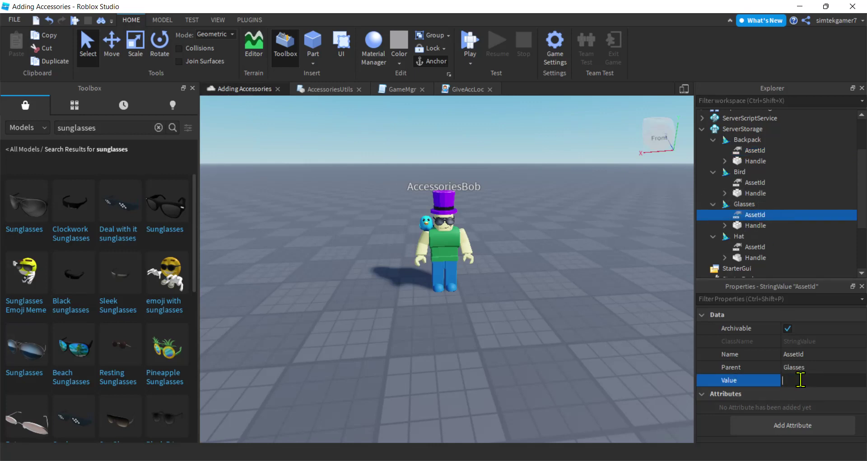
key("Return")
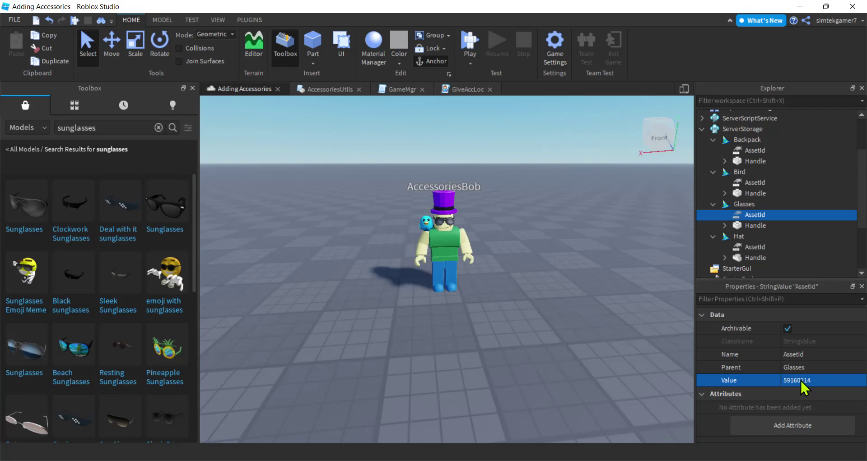
left_click(192, 89)
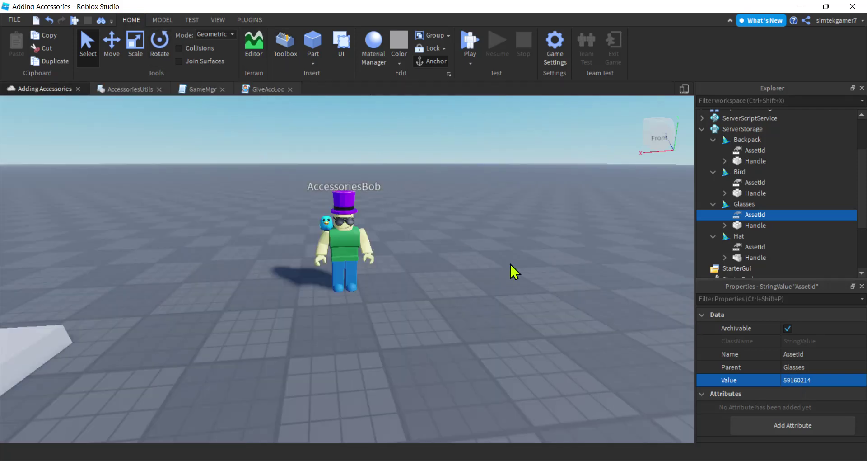
scroll(795, 182, "down", 2)
- Add a ScreenGui to StarterGui with a TextButton placed at the screen's left edge
left_click(735, 208)
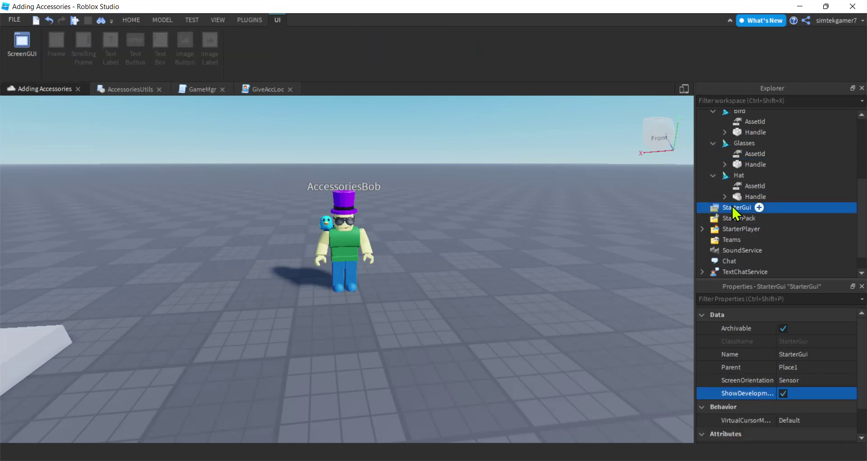
left_click(759, 206)
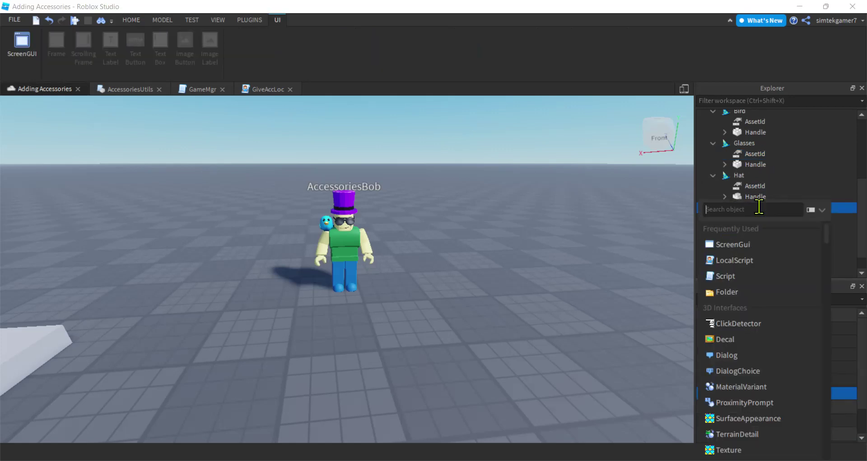
left_click(732, 246)
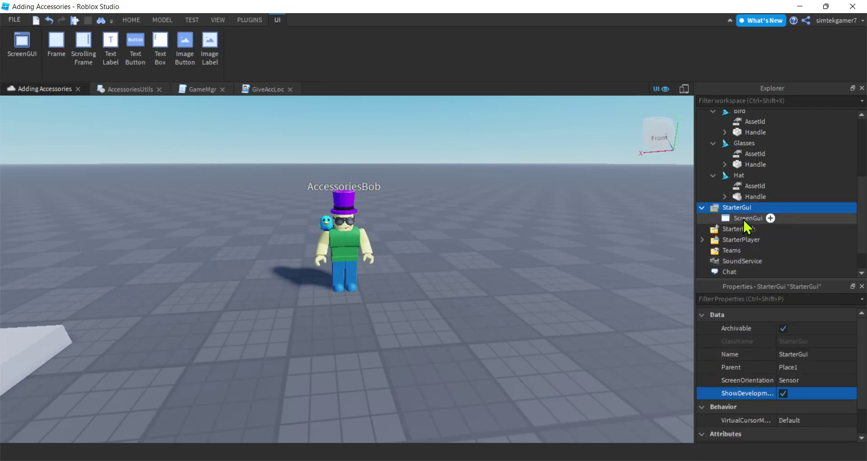
left_click(771, 217)
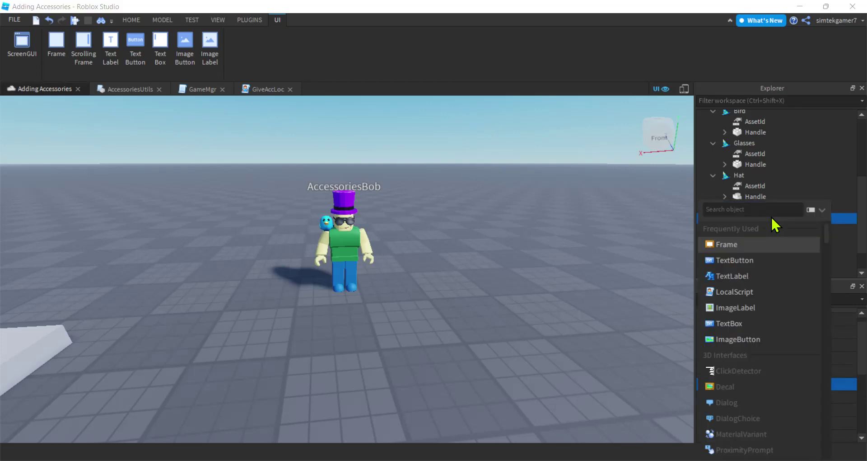
left_click(745, 261)
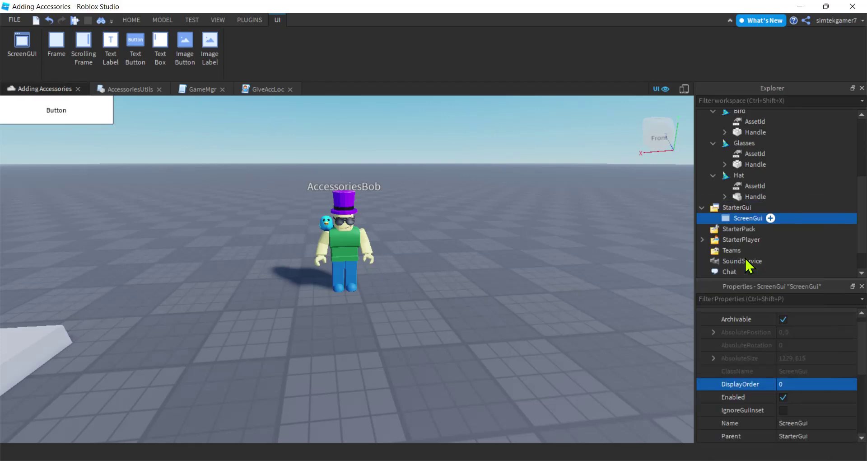
left_click_drag(74, 118, 75, 280)
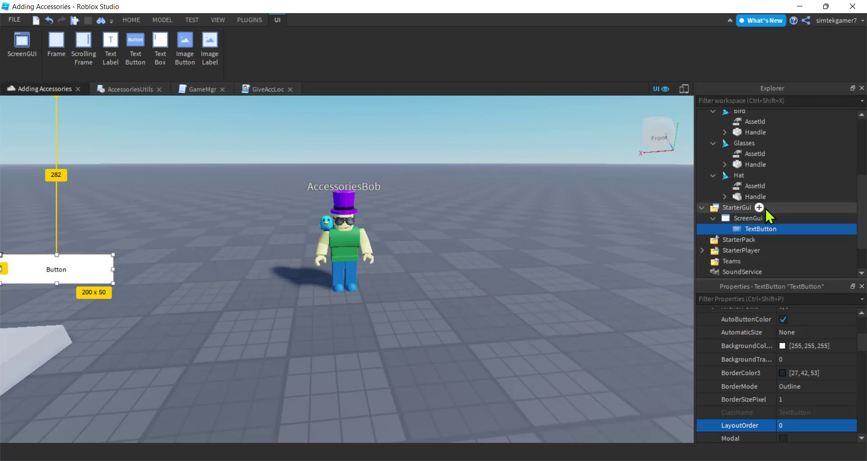
- Rename the TextButton to AccOpenBtn
double_click(766, 229)
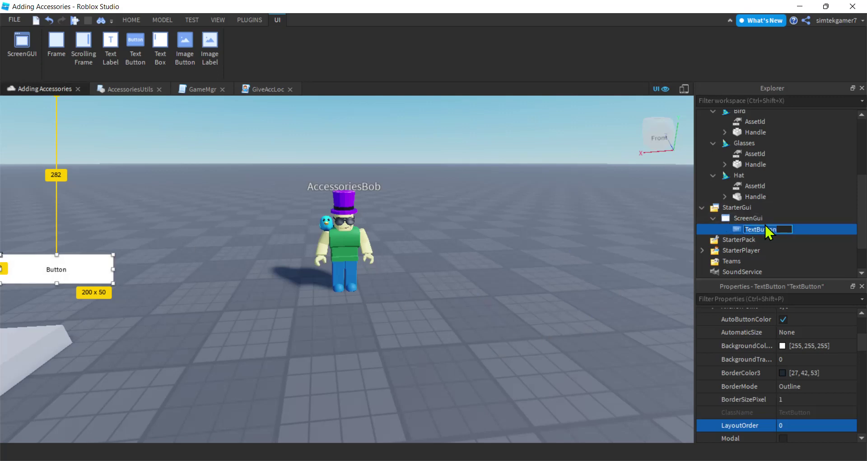
type("AccOpenBtn")
key("Return")
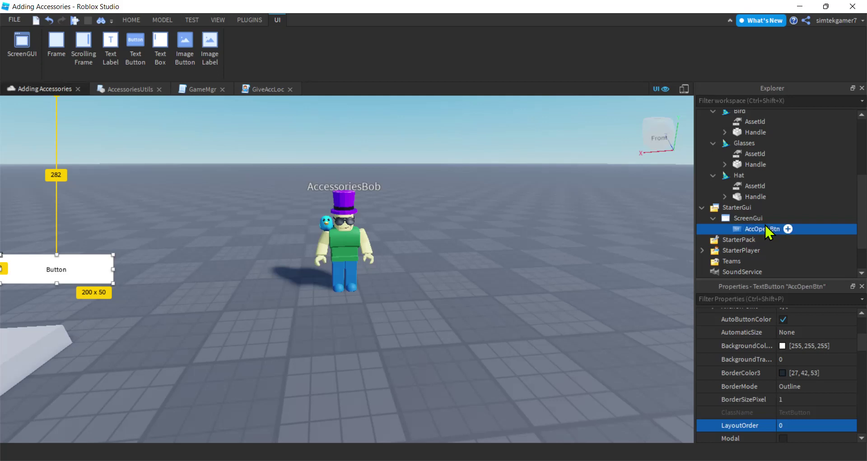
scroll(801, 346, "up", 5)
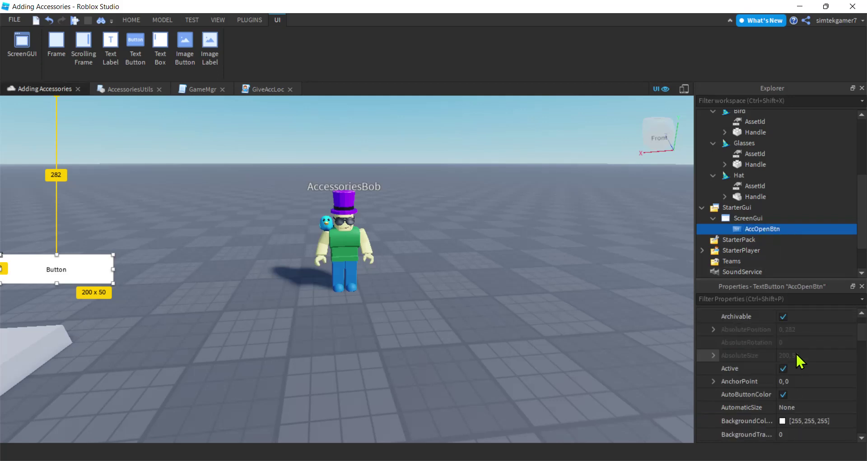
scroll(795, 355, "down", 5)
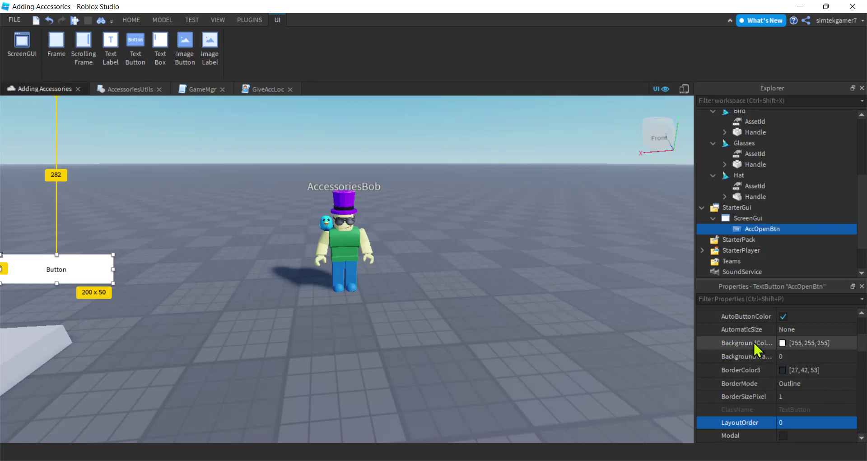
- Set AccOpenBtn's BackgroundColor3 to lavender #aaaaff
left_click(783, 343)
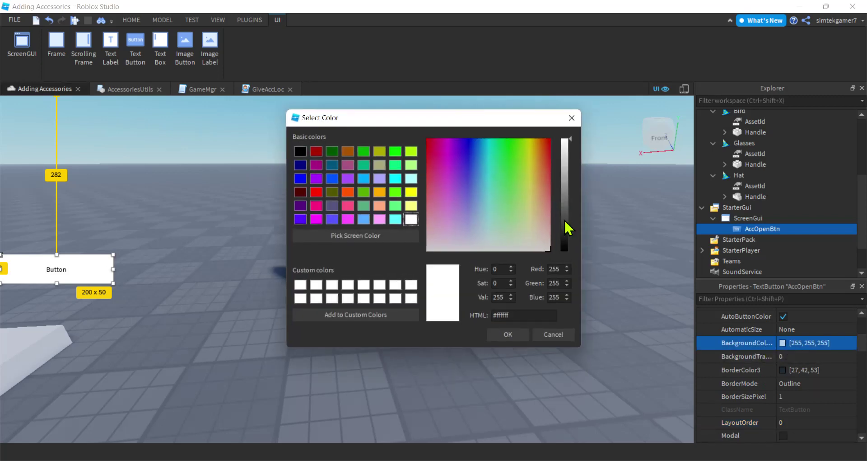
left_click(379, 178)
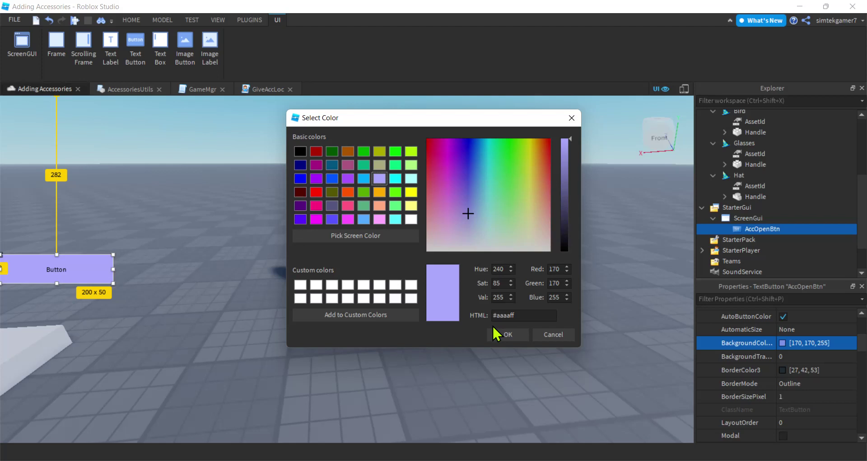
left_click(502, 334)
scroll(788, 327, "down", 6)
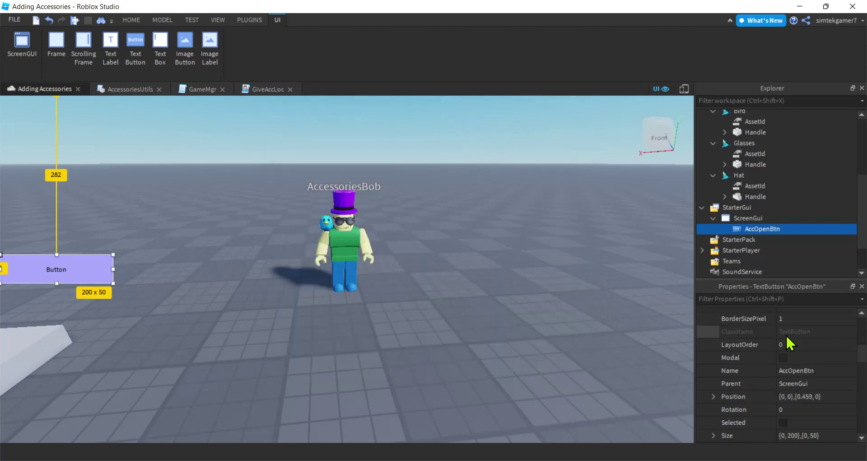
scroll(786, 343, "down", 4)
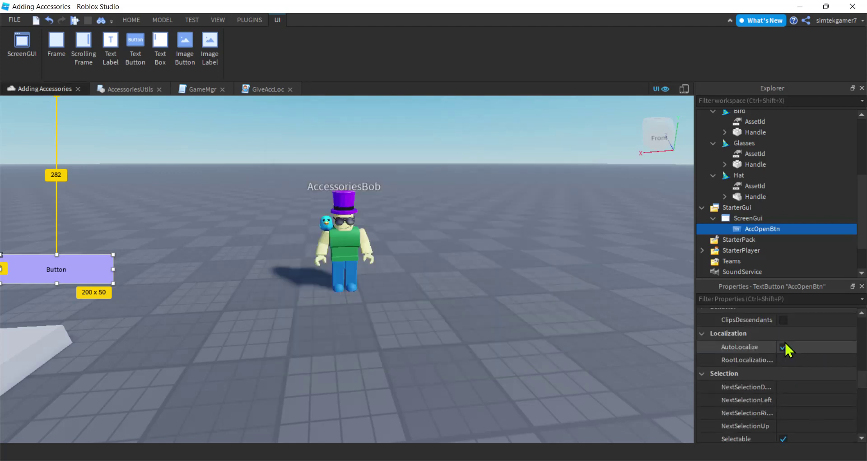
- Set the button's font to Bangers and its text to 'Accessories'
left_click(822, 390)
key("b")
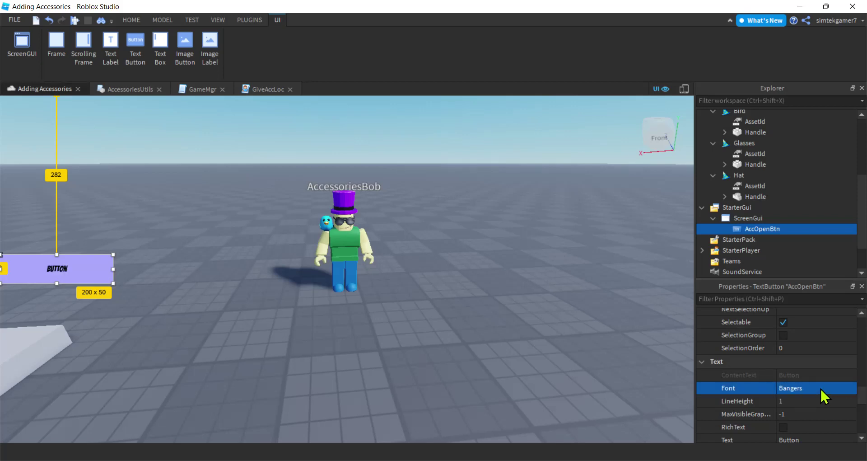
scroll(820, 388, "down", 1)
left_click(813, 401)
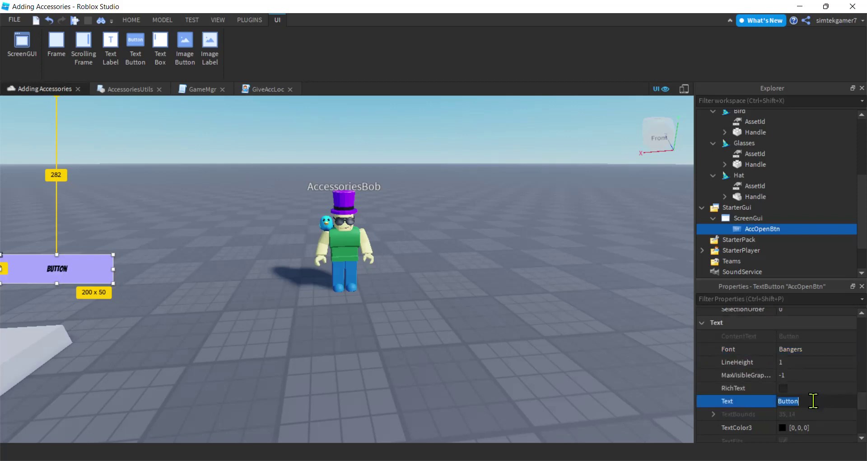
type("Accessories\\")
key("Return")
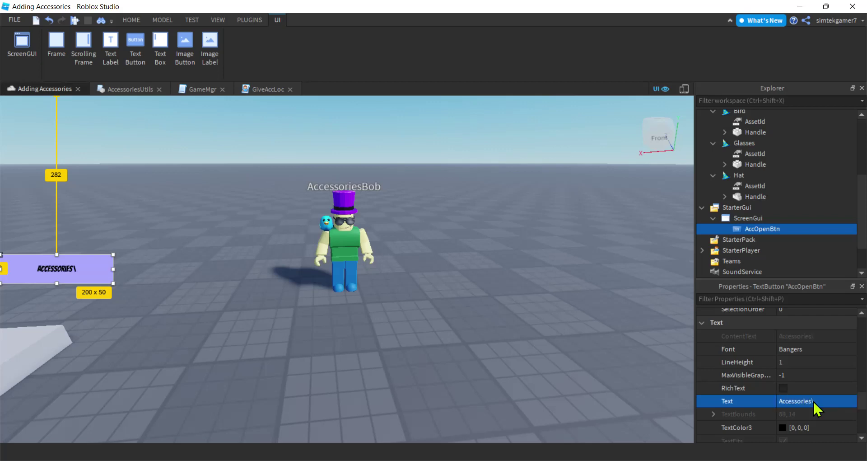
left_click(818, 401)
key("Return")
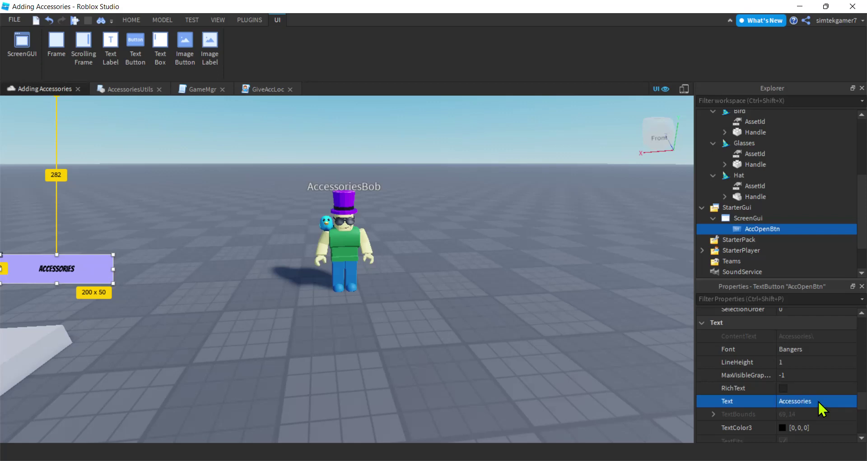
- Make the button text green with TextSize 25
scroll(820, 407, "down", 1)
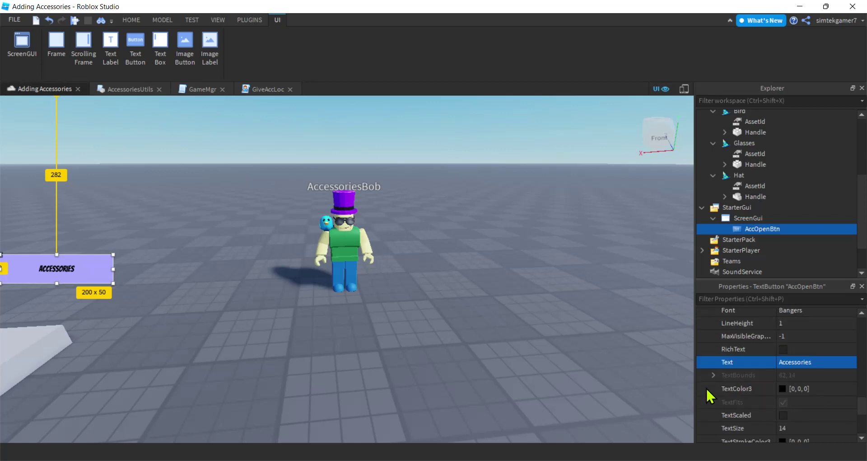
left_click(747, 390)
left_click(784, 388)
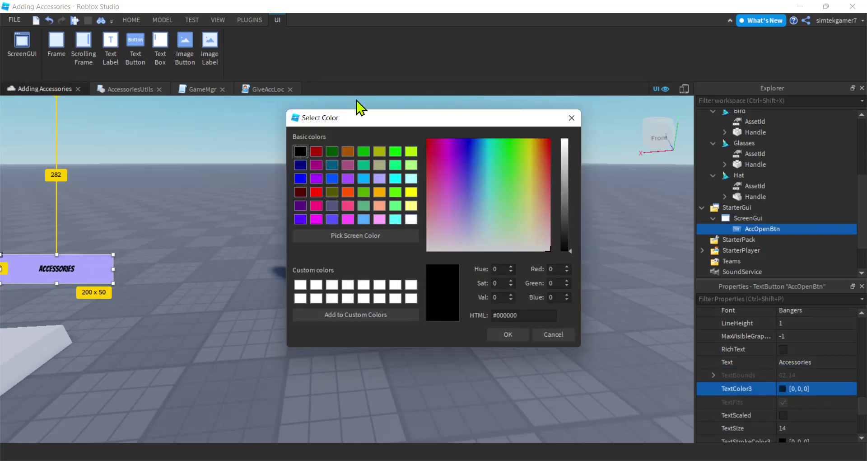
left_click(394, 151)
left_click(508, 334)
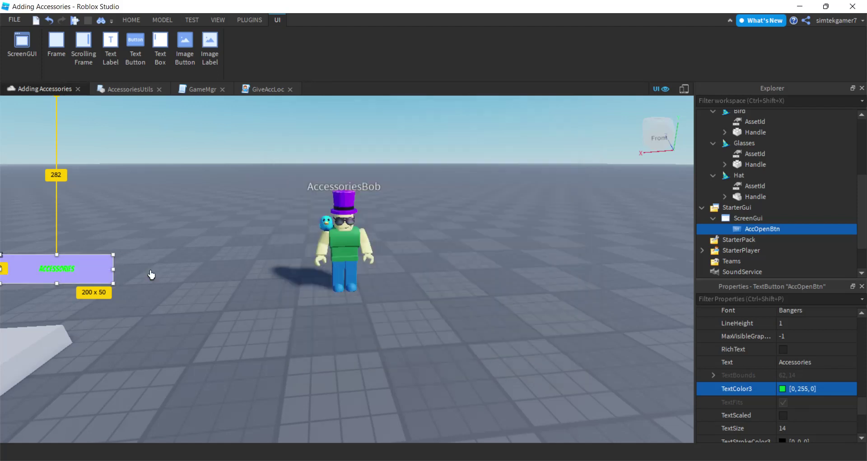
scroll(786, 364, "down", 1)
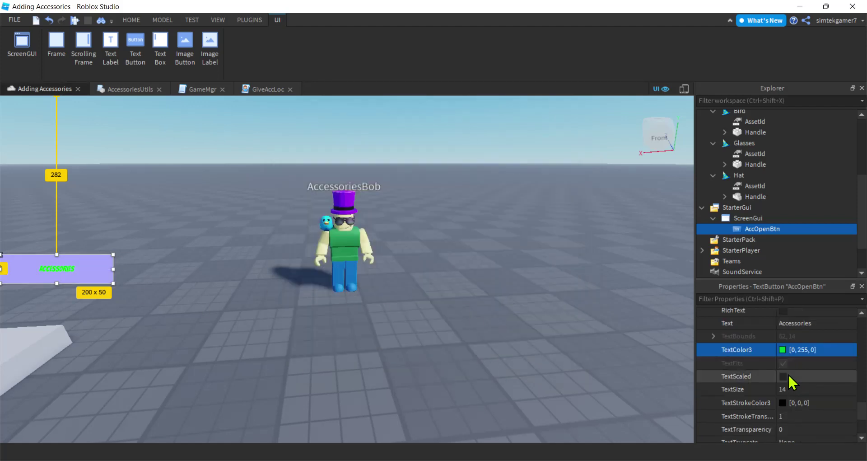
left_click(795, 388)
type("25")
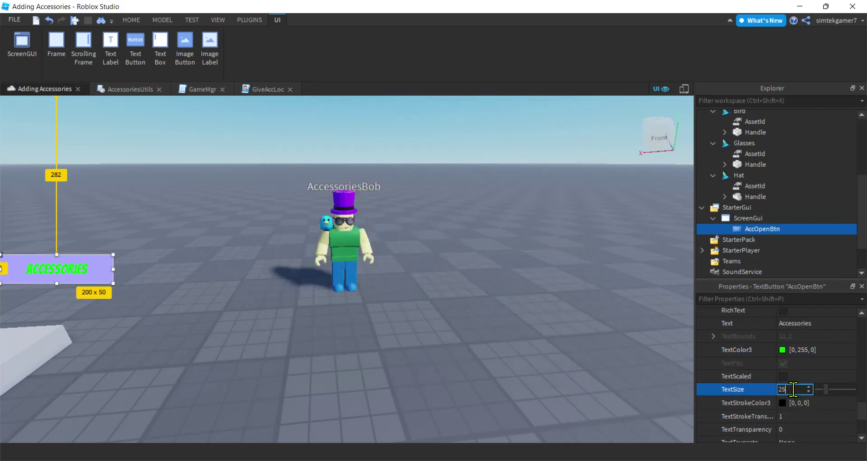
key("Return")
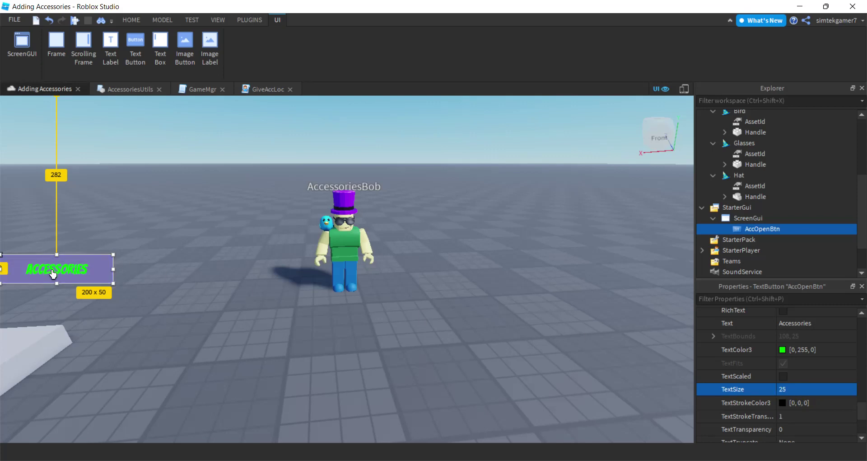
- Set TextStrokeTransparency to 0 for a visible black text outline
scroll(787, 356, "down", 3)
left_click(795, 320)
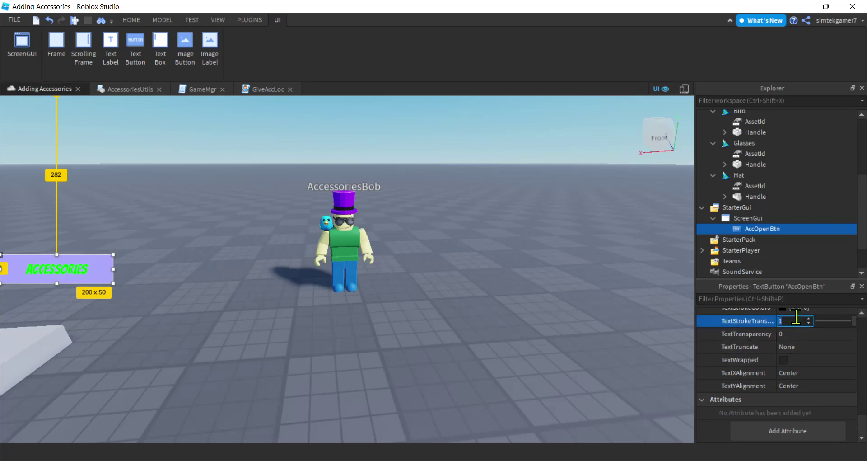
type("0")
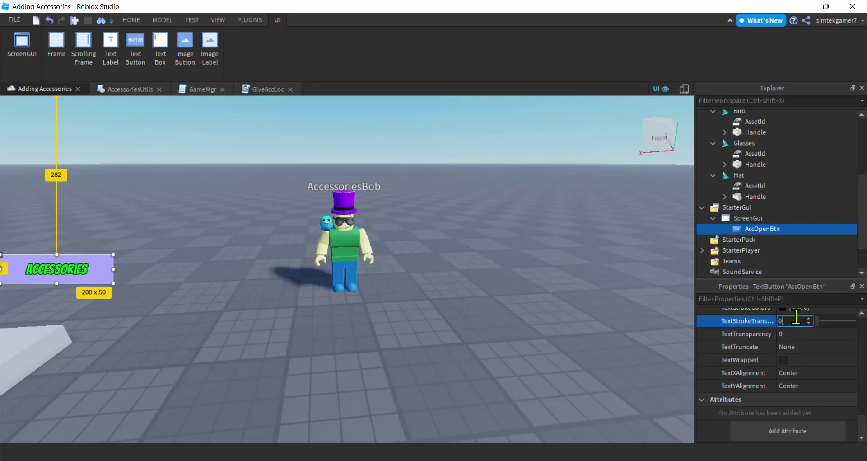
key("Return")
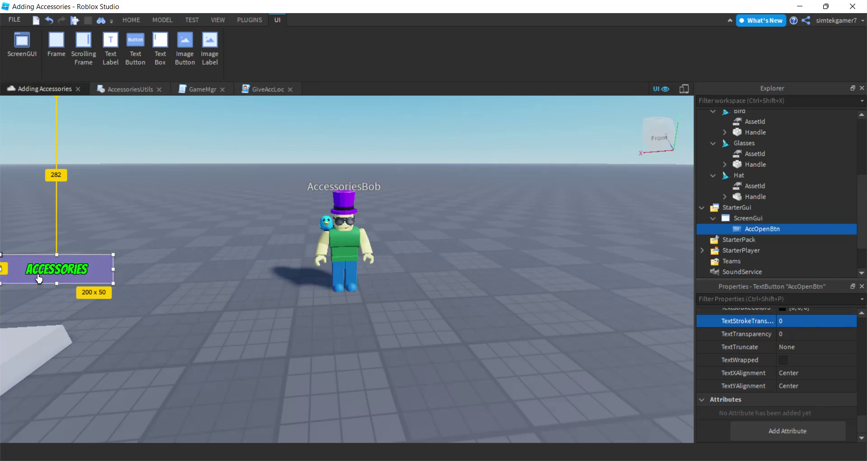
left_click(476, 255)
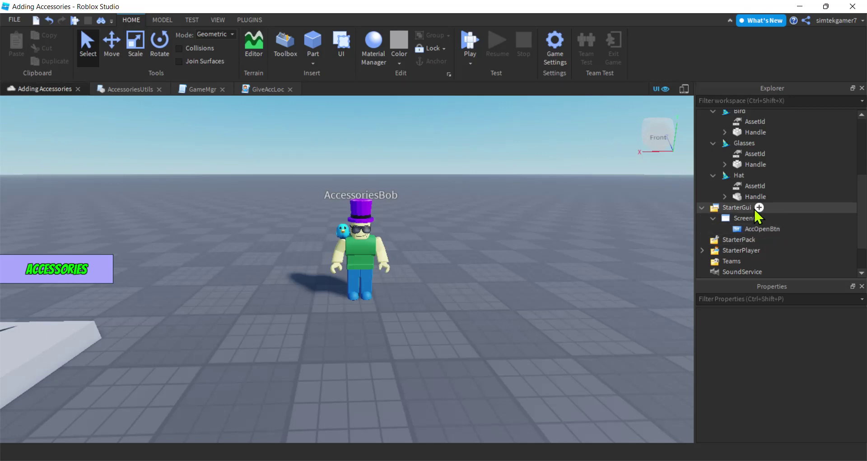
- Insert a ScrollingFrame into the ScreenGui
left_click(740, 218)
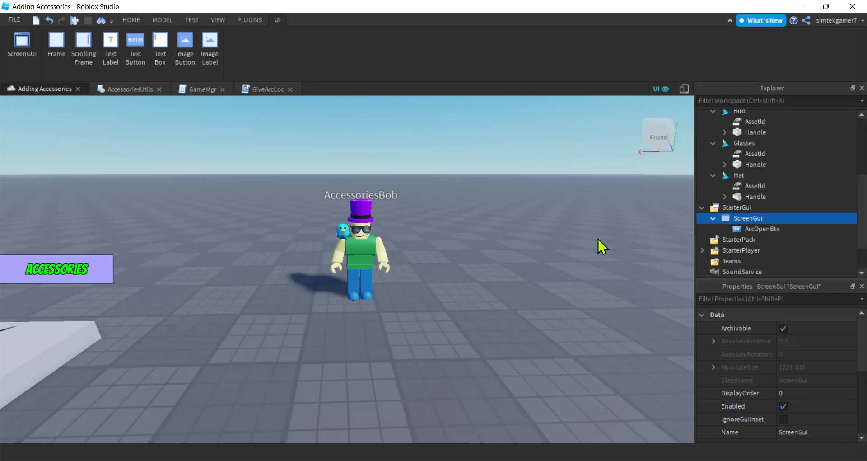
left_click(768, 218)
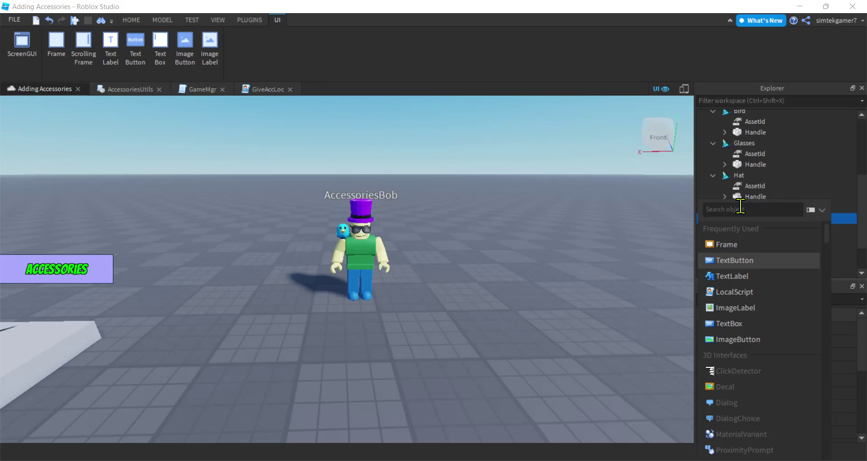
type("sc")
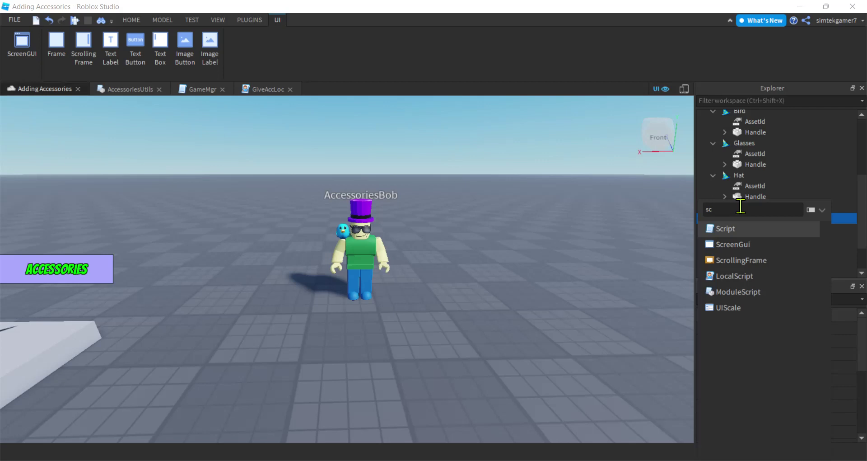
left_click(751, 260)
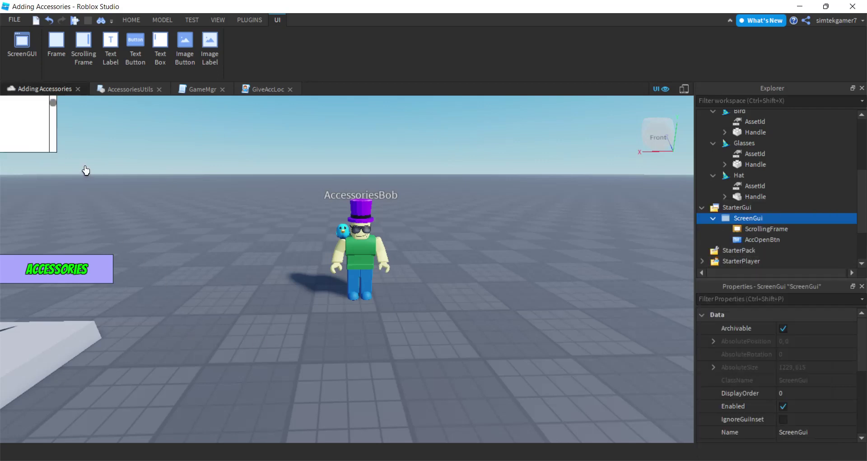
- Size the frame to 222 x 243 at the lower right, checking it in phone preview
left_click_drag(34, 118, 540, 296)
left_click_drag(561, 330, 631, 413)
left_click_drag(585, 360, 591, 358)
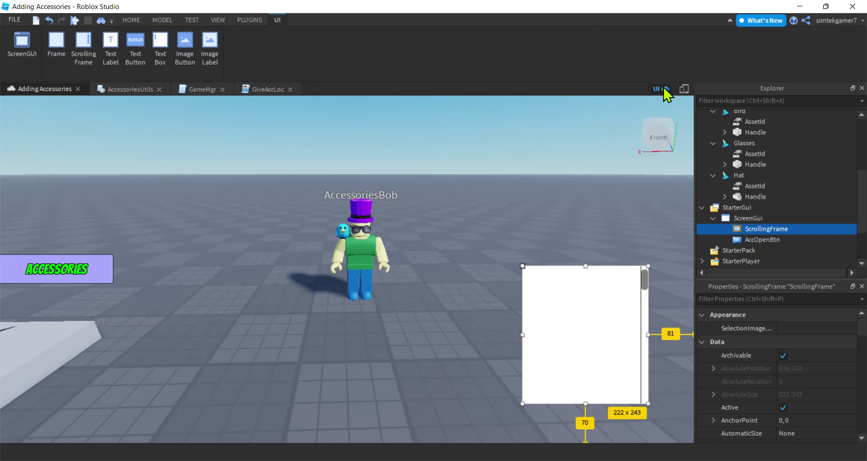
left_click(685, 89)
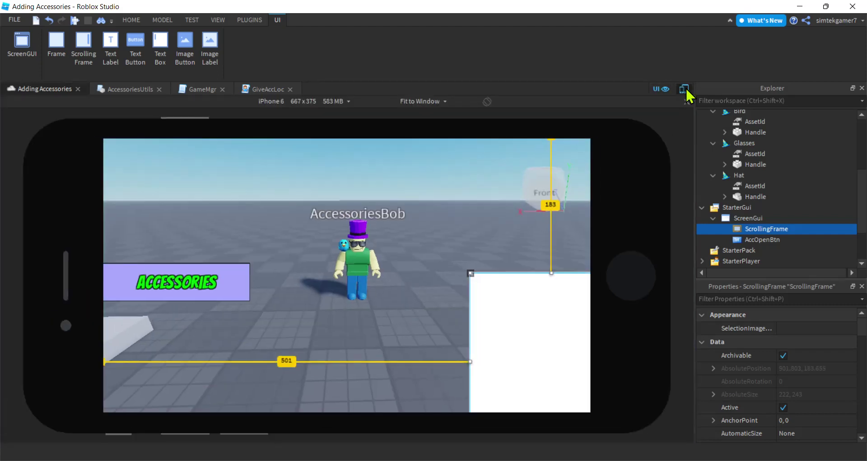
left_click_drag(542, 348, 576, 345)
left_click(684, 89)
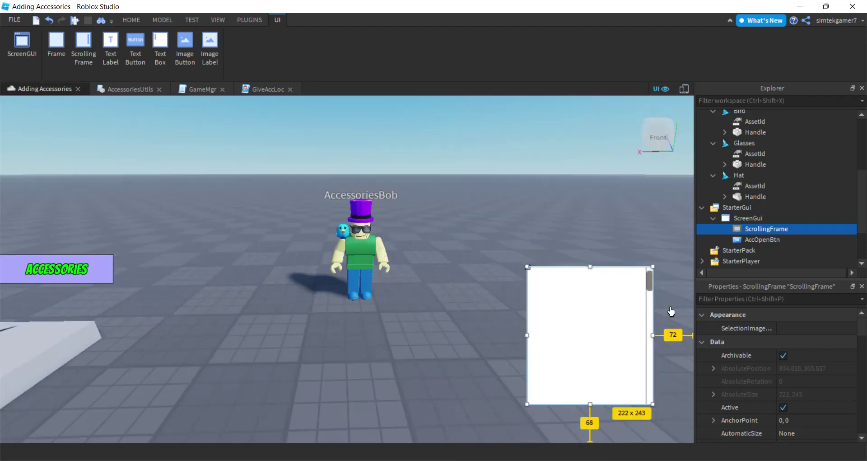
- Rename the scrolling frame to AccMainFrm
double_click(778, 228)
type("AccMainFrm")
key("Return")
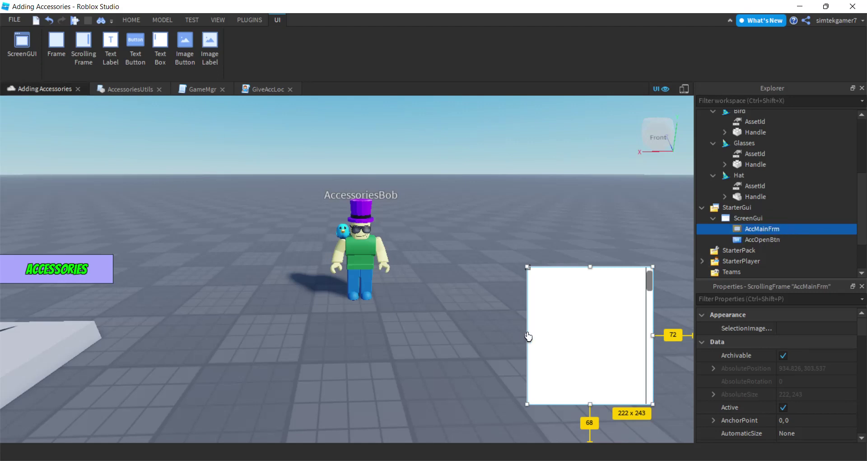
- Add a TextLabel named TitleLbl inside AccMainFrm and widen it to 208 x 50
left_click(787, 229)
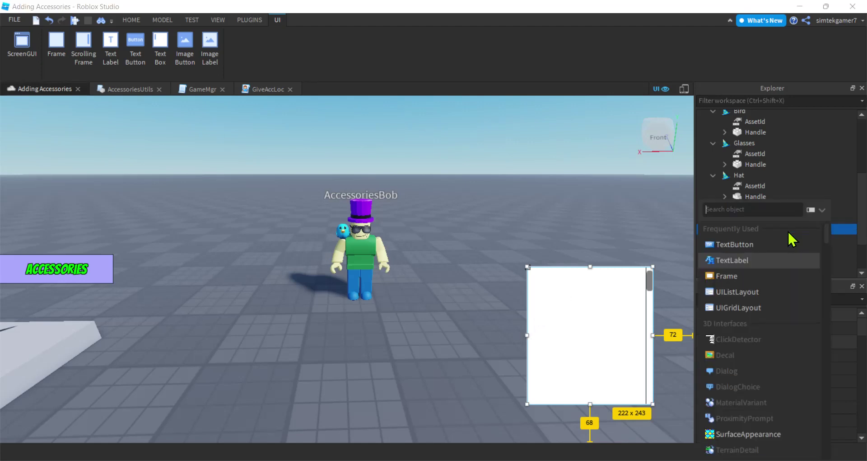
left_click(741, 264)
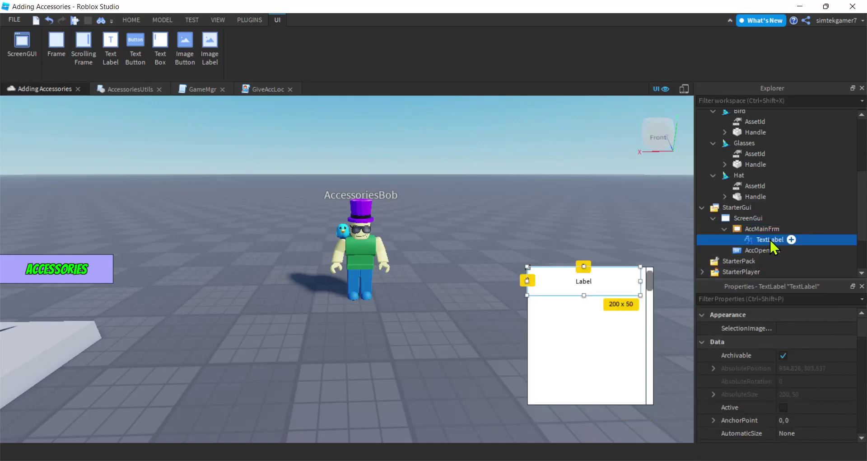
double_click(769, 240)
type("TitleLbl")
key("Return")
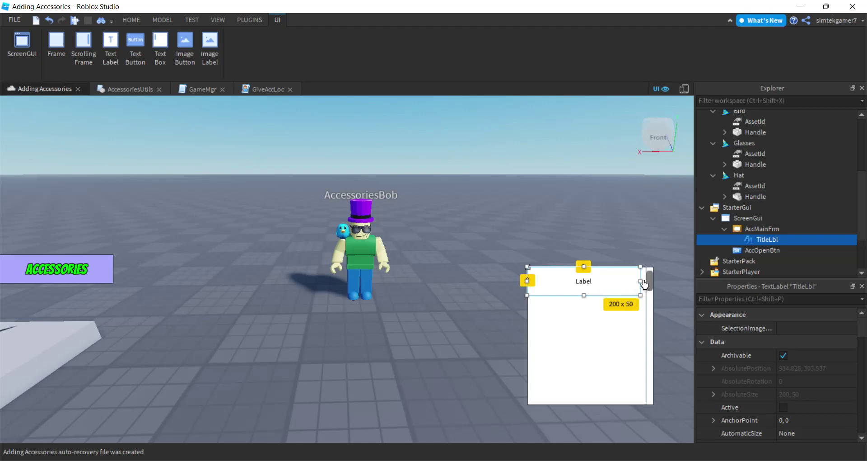
left_click_drag(641, 283, 645, 286)
- Give TitleLbl a greyish-purple (85,85,127) background colour
scroll(840, 397, "down", 3)
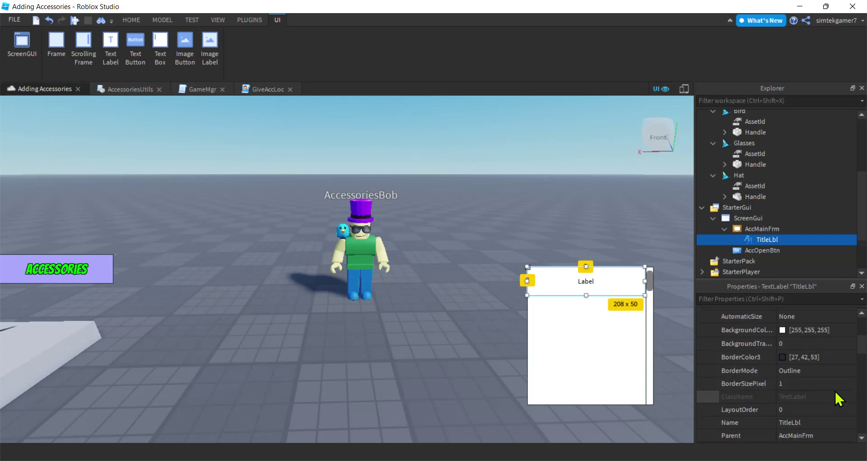
scroll(818, 373, "up", 6)
scroll(817, 377, "down", 3)
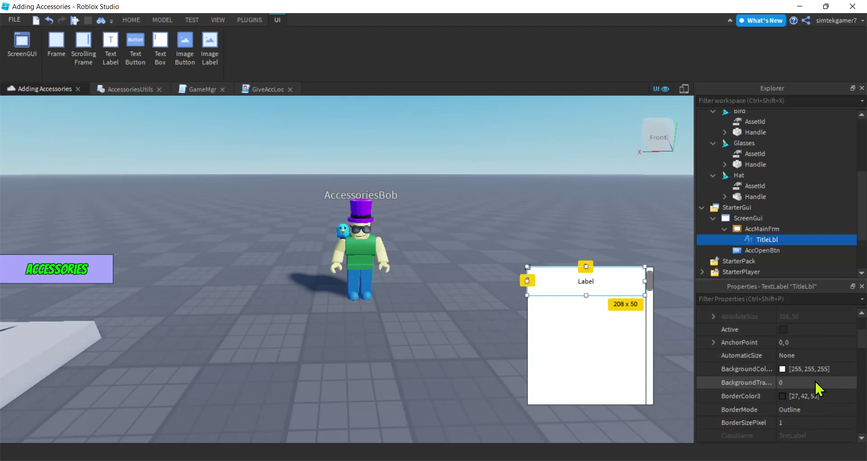
left_click(764, 369)
left_click(782, 368)
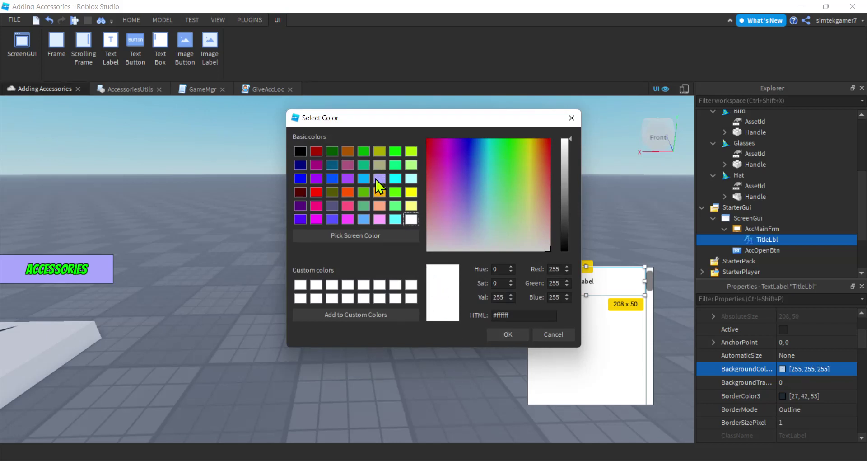
left_click(332, 205)
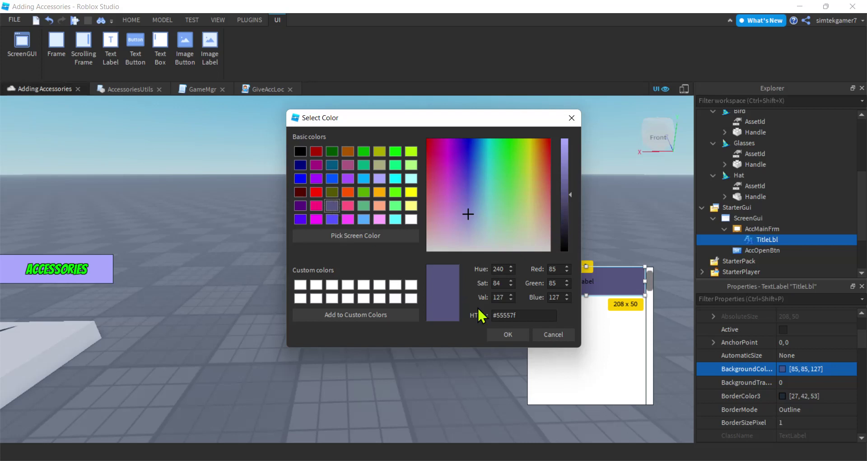
left_click(509, 336)
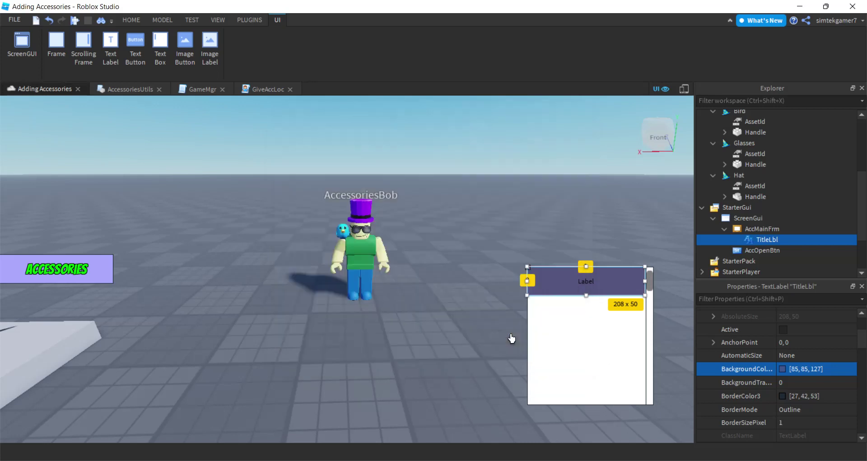
- Set TitleLbl's font to Bangers with a text size of 25
scroll(834, 386, "down", 8)
scroll(827, 380, "down", 3)
left_click(828, 379)
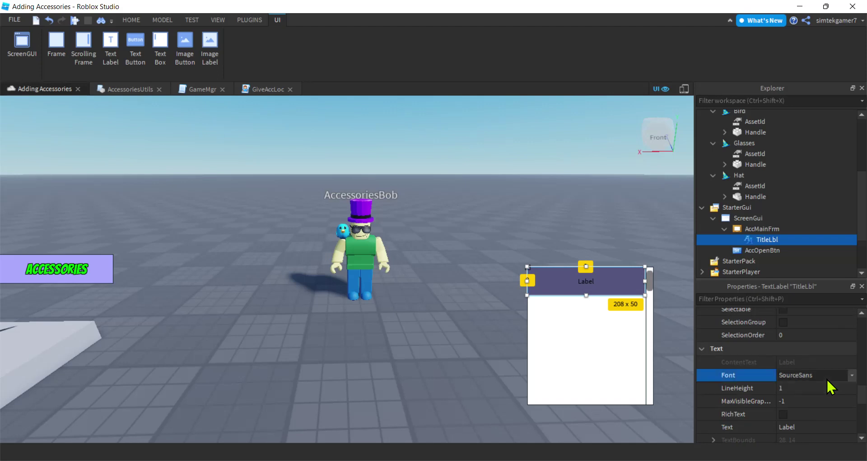
key("b")
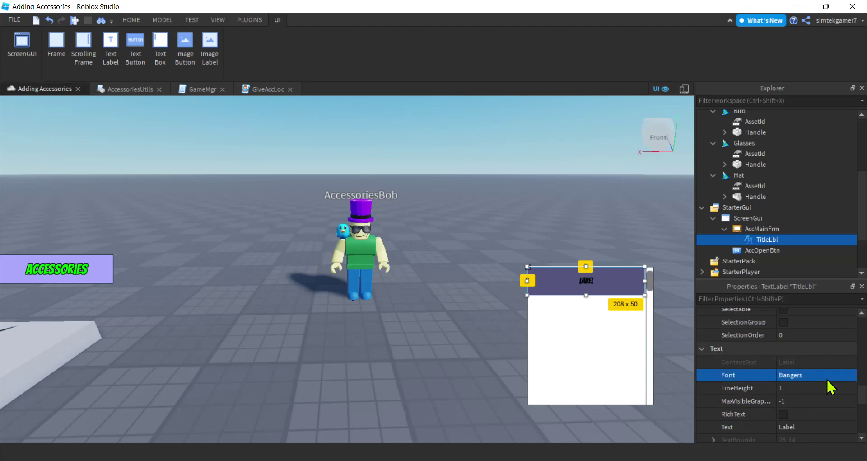
scroll(830, 386, "down", 1)
scroll(808, 387, "down", 1)
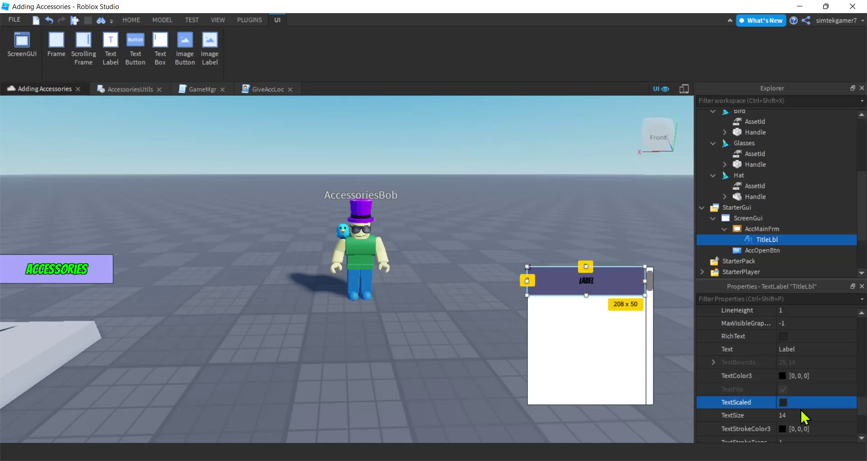
left_click(802, 406)
left_click(801, 413)
left_click(799, 406)
left_click(797, 415)
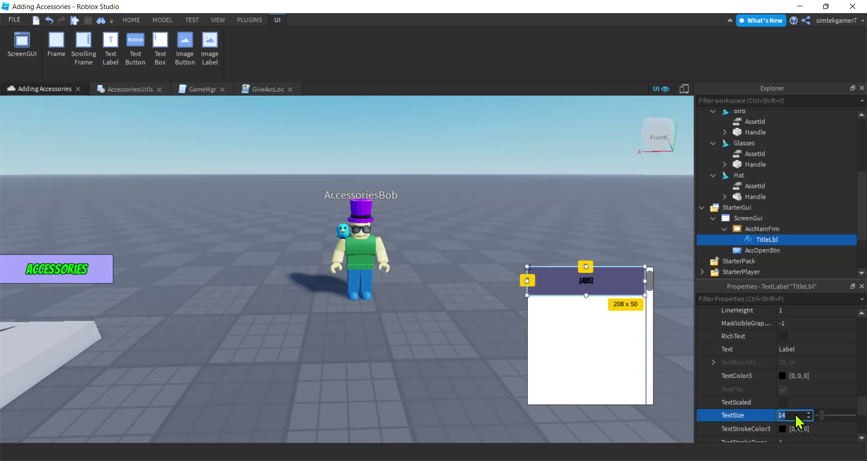
type("25")
key("Return")
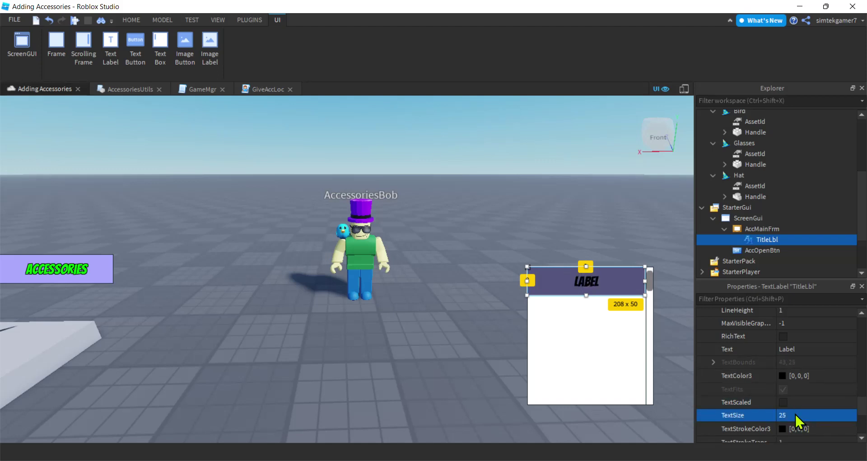
- Set TitleLbl's TextStrokeTransparency to 0 for a black outline
scroll(797, 422, "down", 5)
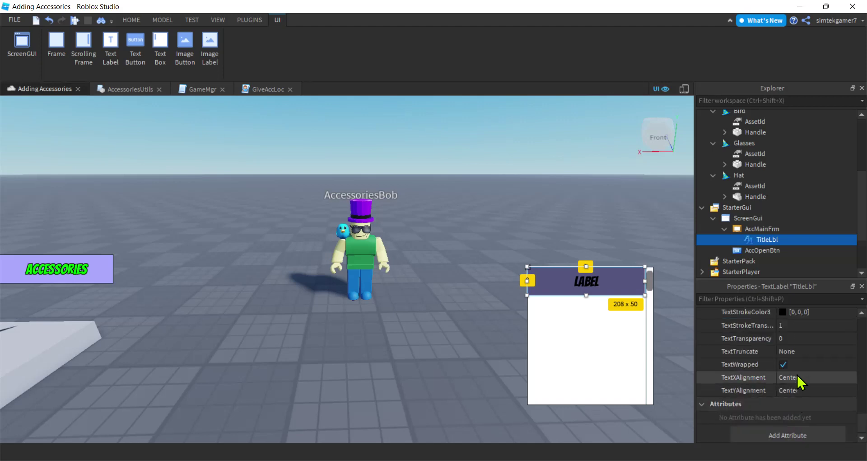
left_click(788, 339)
type("1")
key("BackSpace")
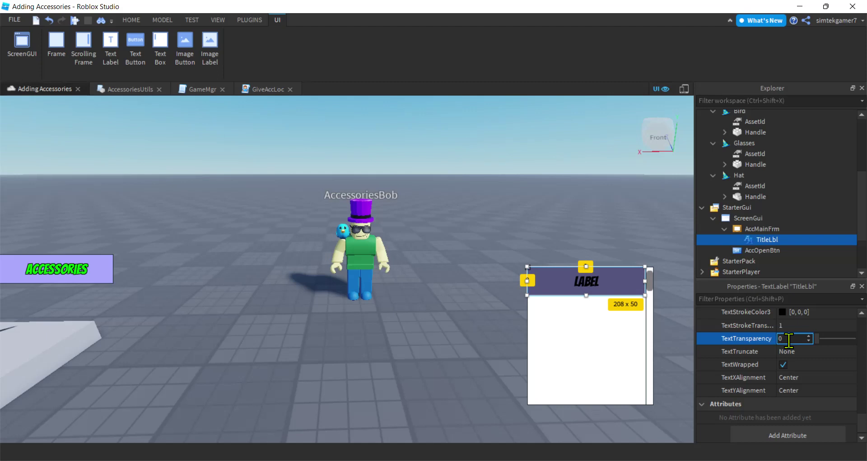
type("0")
left_click(793, 325)
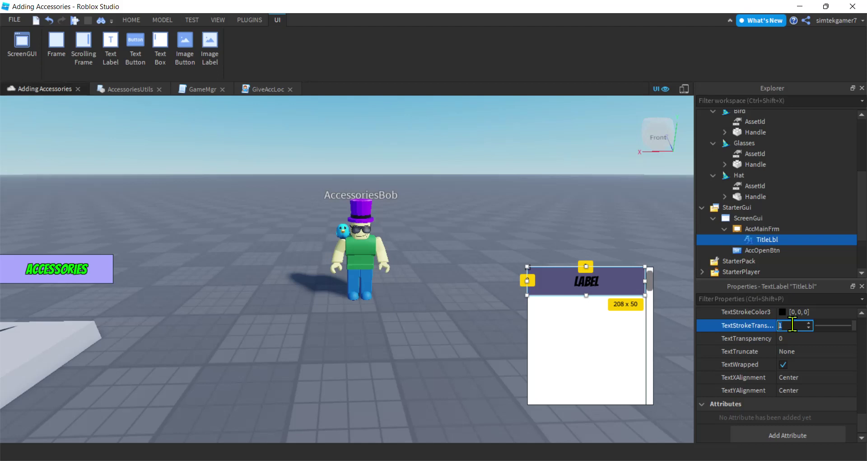
key("BackSpace")
key("Return")
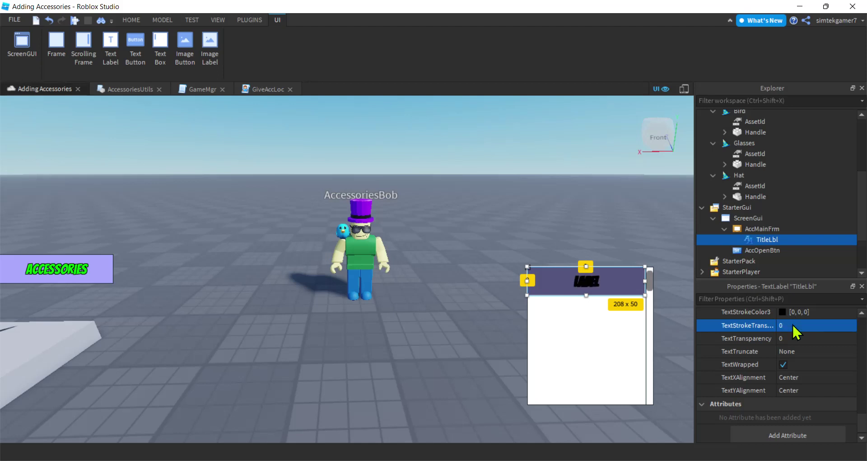
scroll(781, 325, "up", 1)
scroll(776, 361, "up", 1)
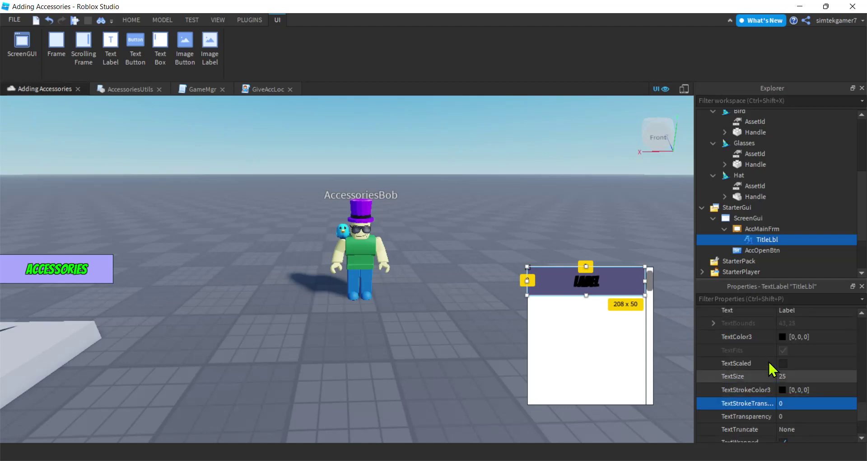
- Color TitleLbl's text bright green and change its text to 'Accessories'
left_click(782, 336)
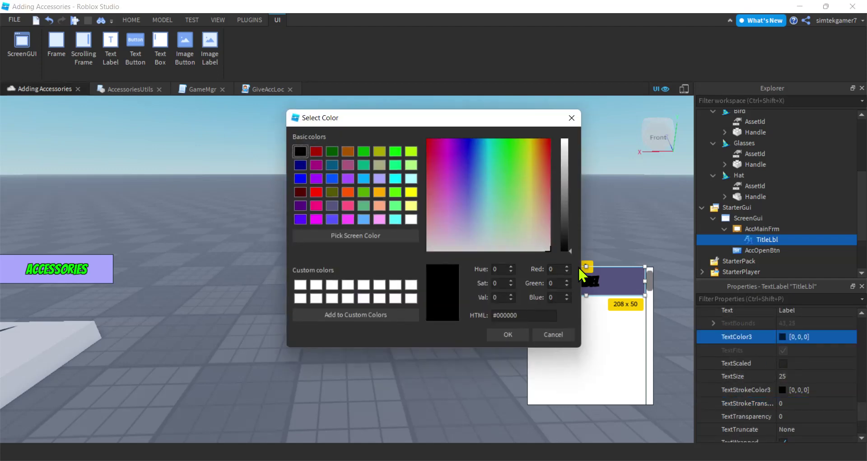
left_click(395, 151)
left_click(508, 334)
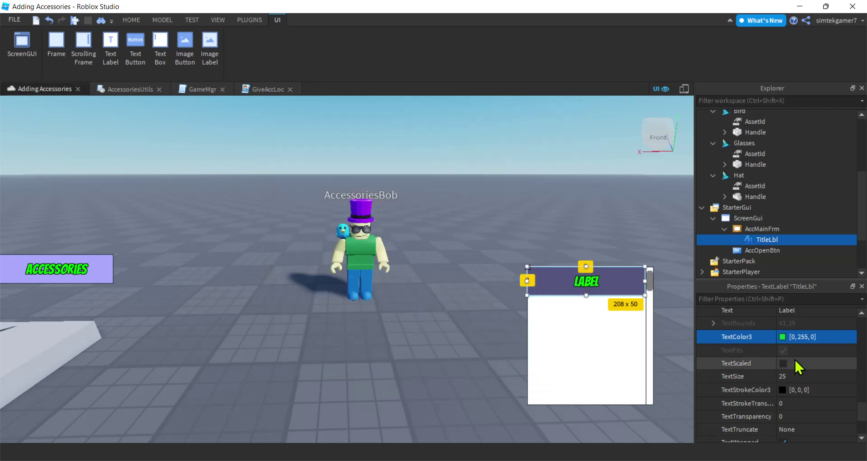
scroll(799, 365, "up", 2)
left_click(806, 349)
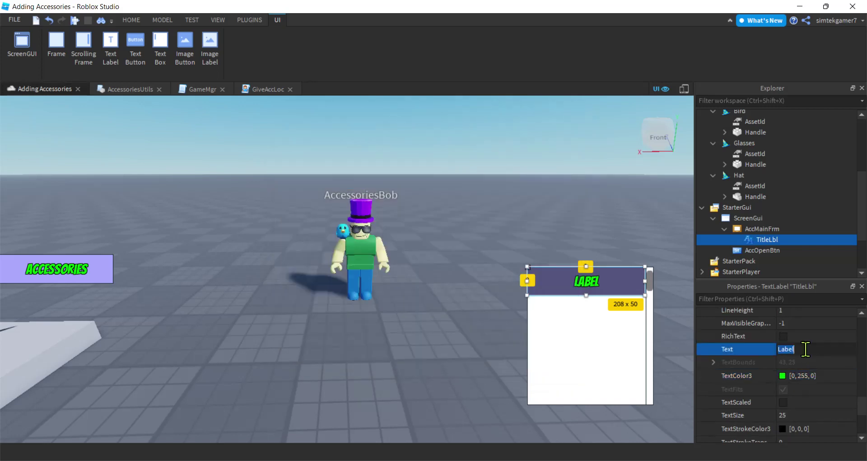
type("Accessories")
key("Return")
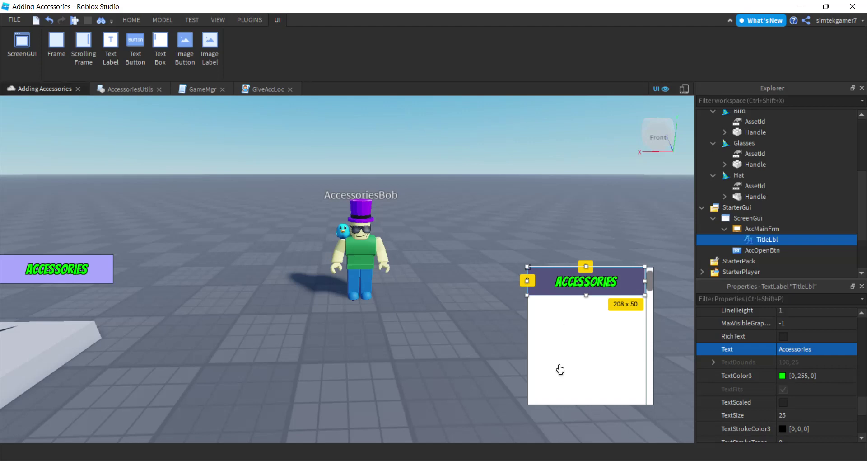
left_click(761, 229)
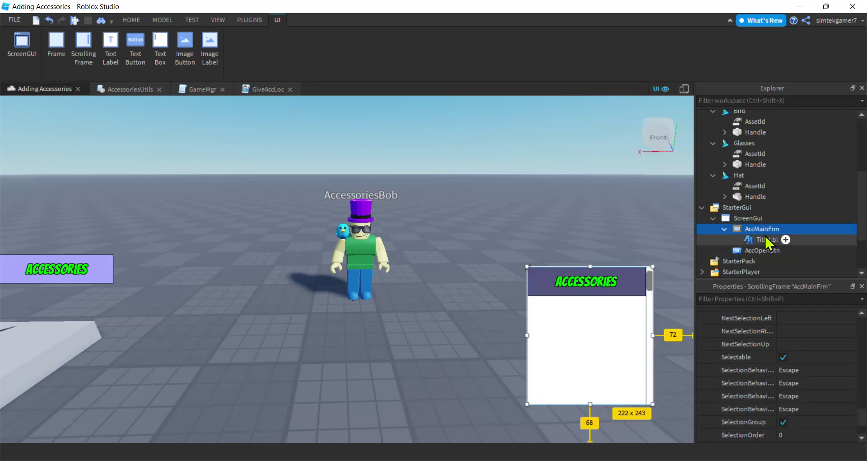
- Insert a Frame into AccMainFrm, duplicate it with Ctrl+D, then delete the duplicate
left_click(788, 230)
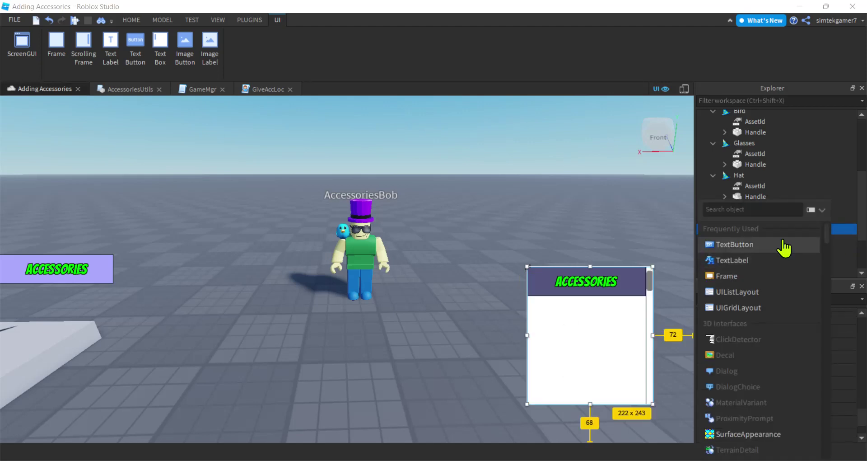
key("Escape")
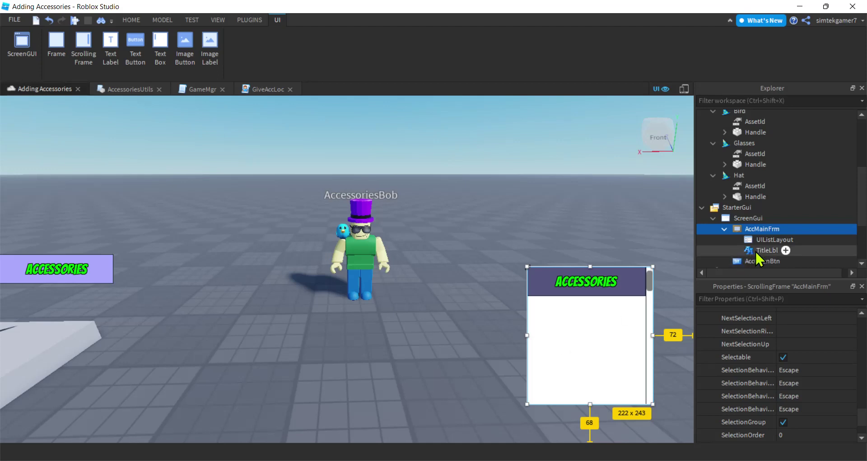
left_click(788, 229)
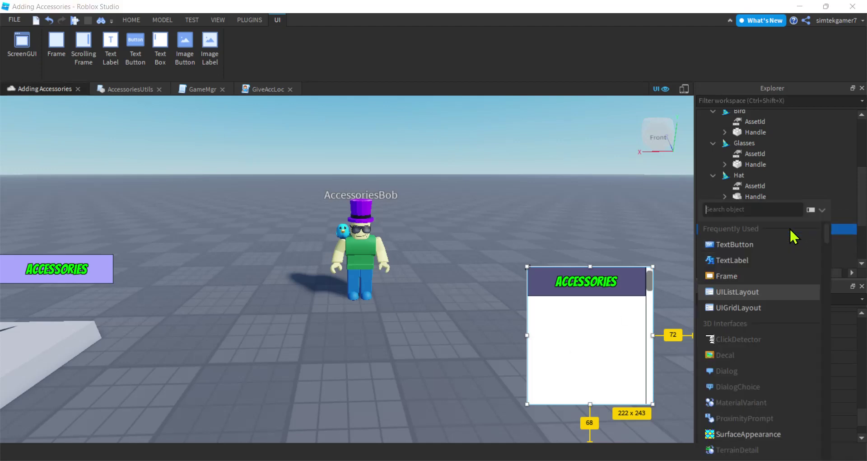
left_click(726, 275)
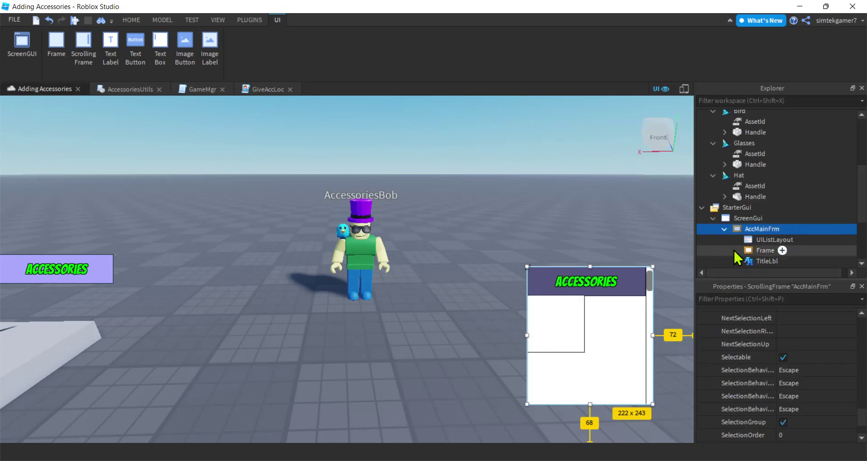
left_click(763, 250)
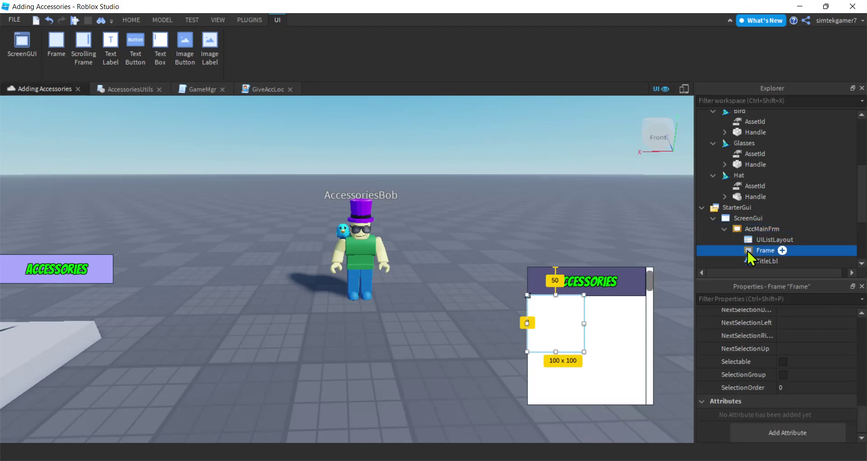
key("ctrl+d")
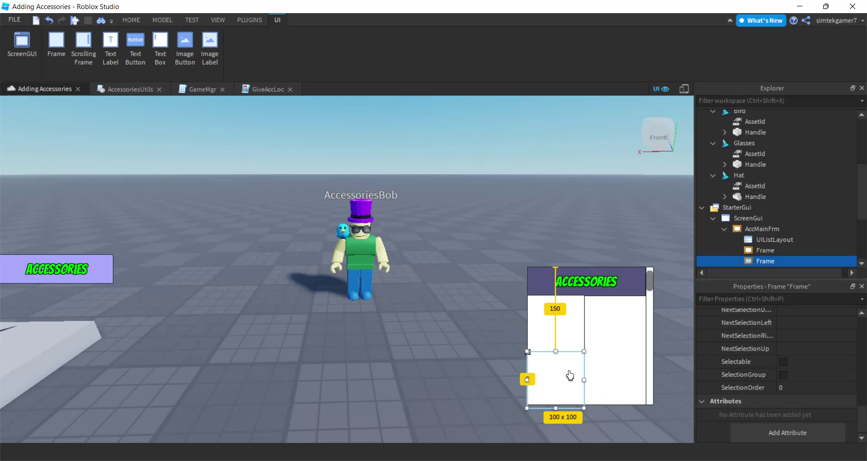
key("Delete")
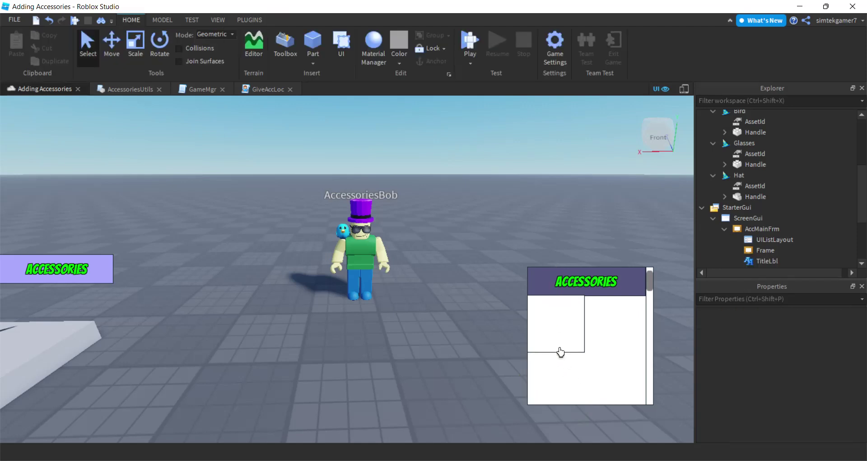
left_click(765, 251)
- Rename the new Frame to AccRowFrm
left_click(767, 252)
type("AccRo")
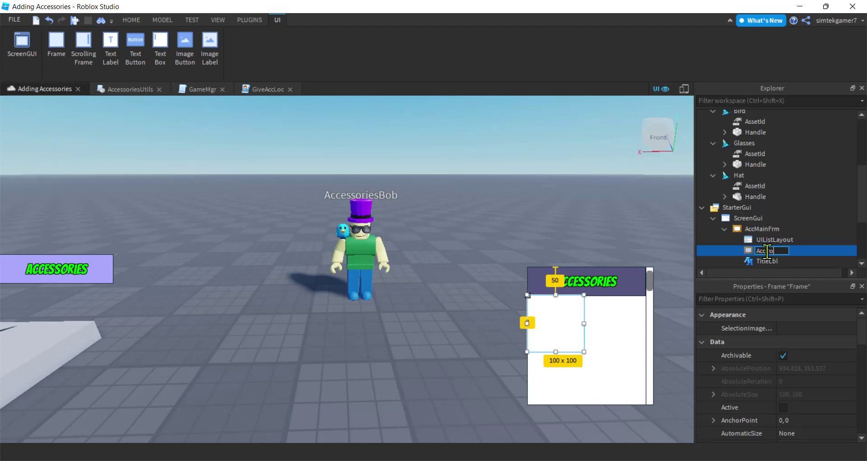
type("wFrm")
key("Return")
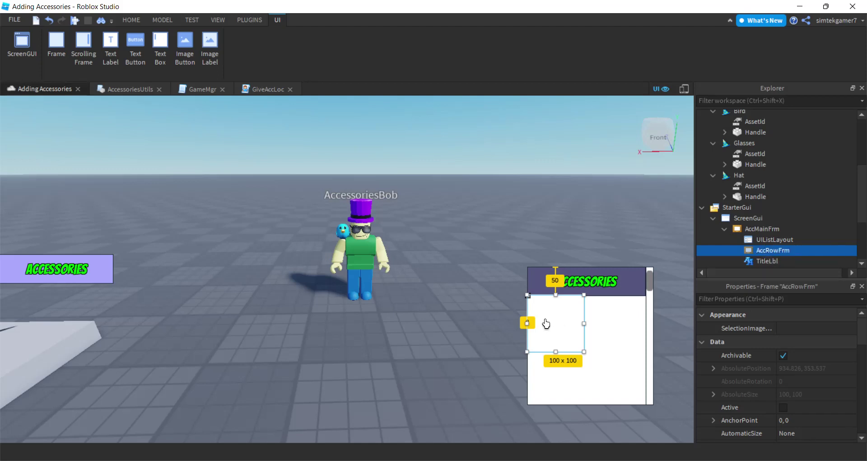
- Copy TitleLbl's {0,208},{0,50} size into AccRowFrm's Size property
left_click(621, 284)
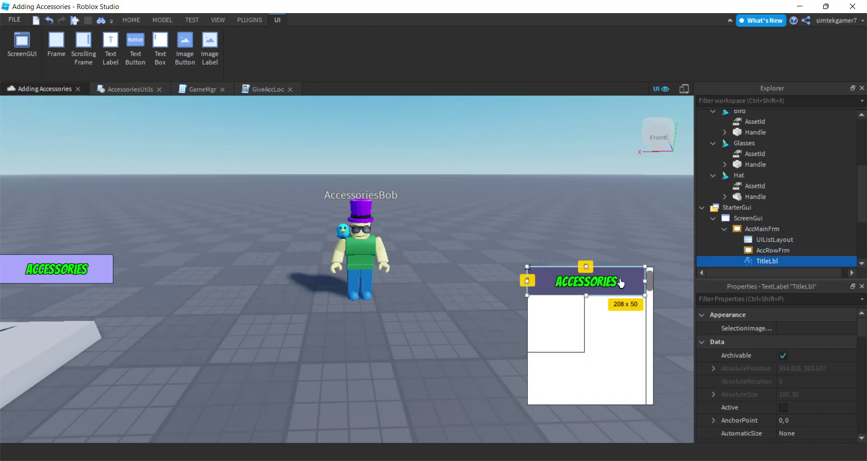
scroll(823, 353, "down", 5)
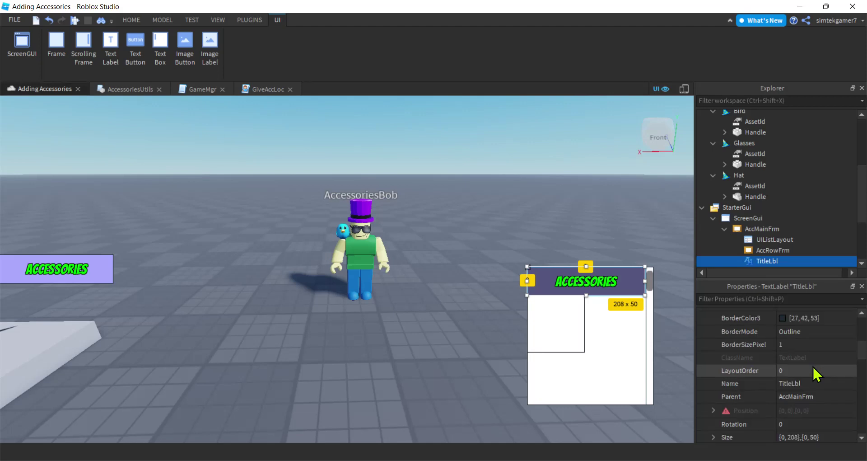
left_click(834, 398)
key("ctrl+c")
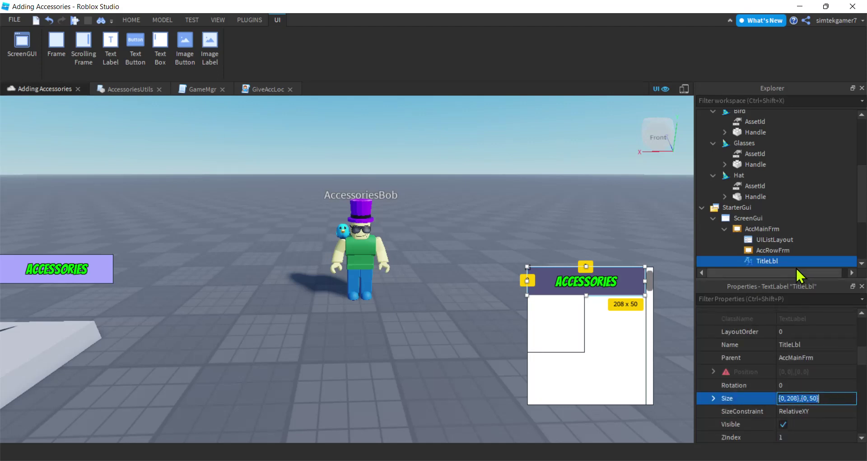
left_click(768, 250)
left_click(826, 398)
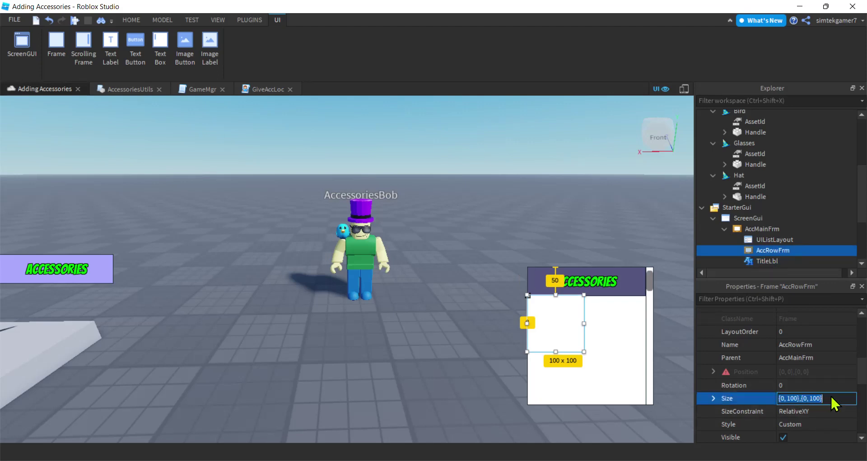
key("ctrl+v")
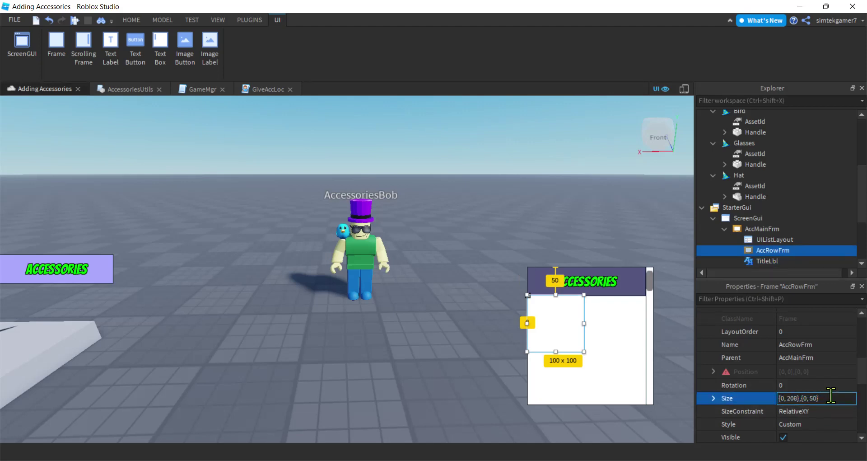
key("Return")
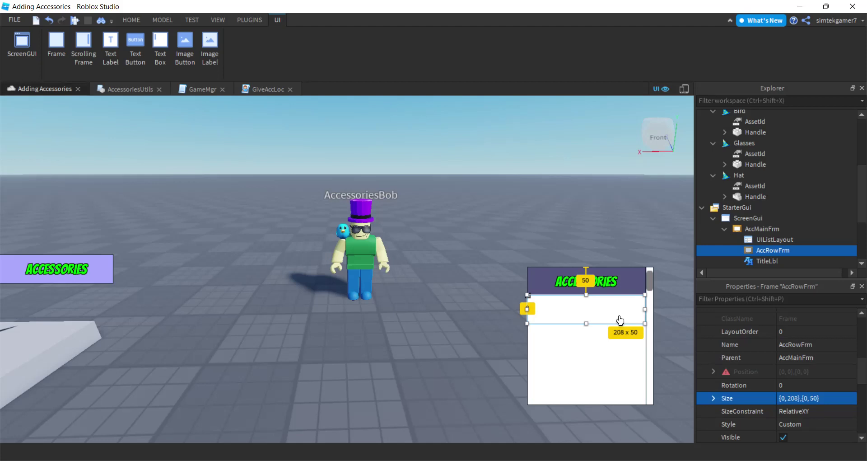
scroll(789, 254, "down", 1)
left_click(798, 219)
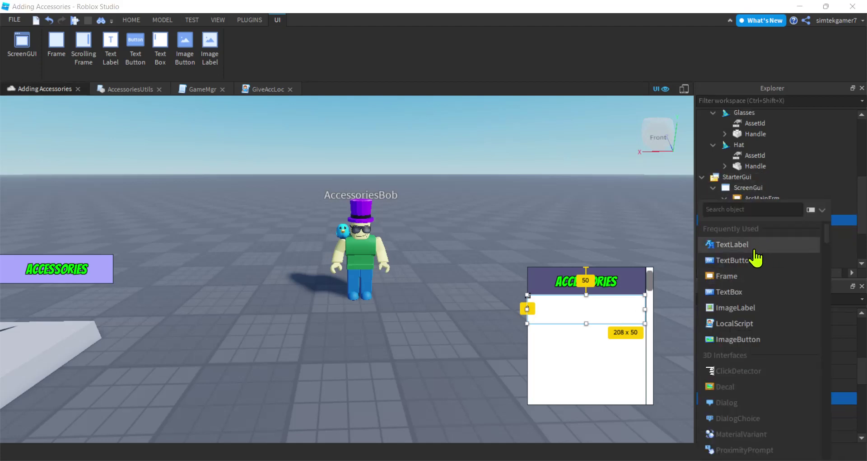
- Insert an ImageLabel into AccRowFrm and rename it ItemLbl
left_click(745, 308)
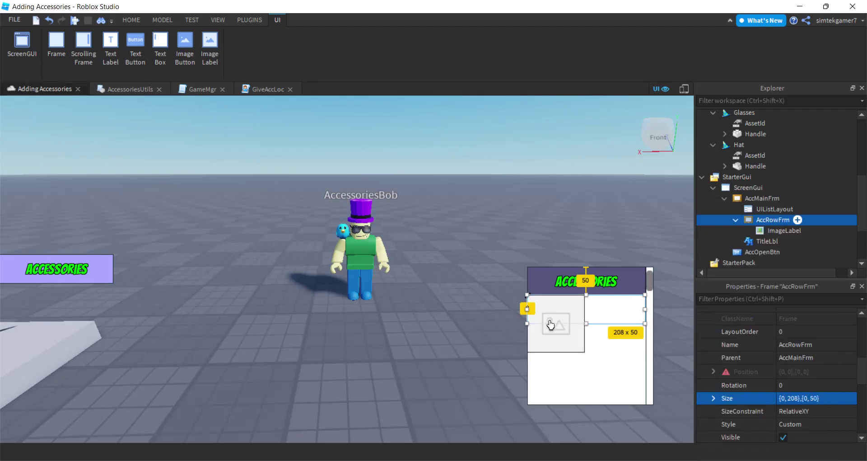
left_click(786, 231)
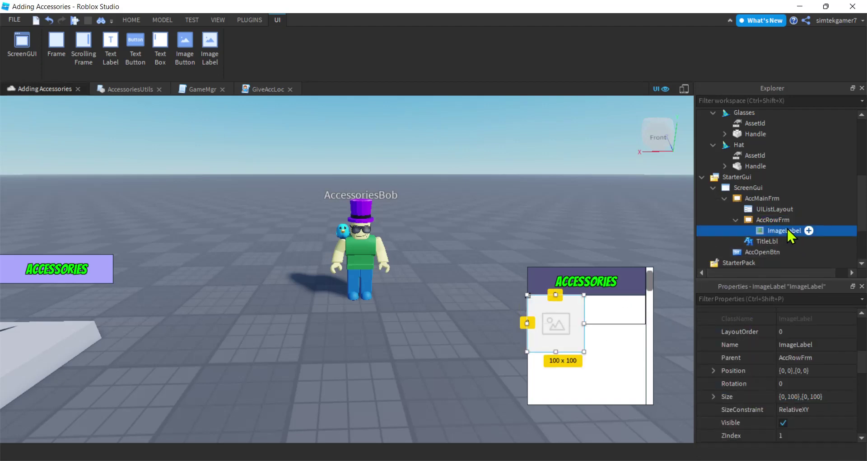
left_click(784, 228)
type("ItemLbl")
key("Return")
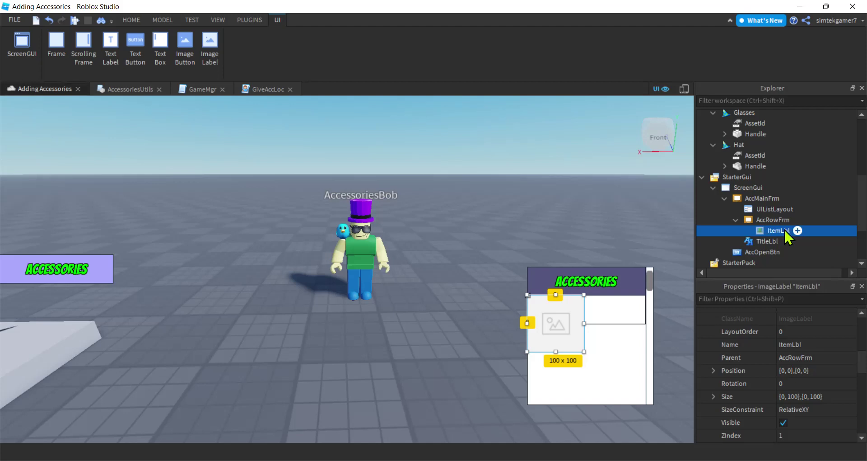
- Set ItemLbl's Size to {0,50},{0,50}
left_click_drag(585, 352, 585, 354)
scroll(767, 384, "down", 3)
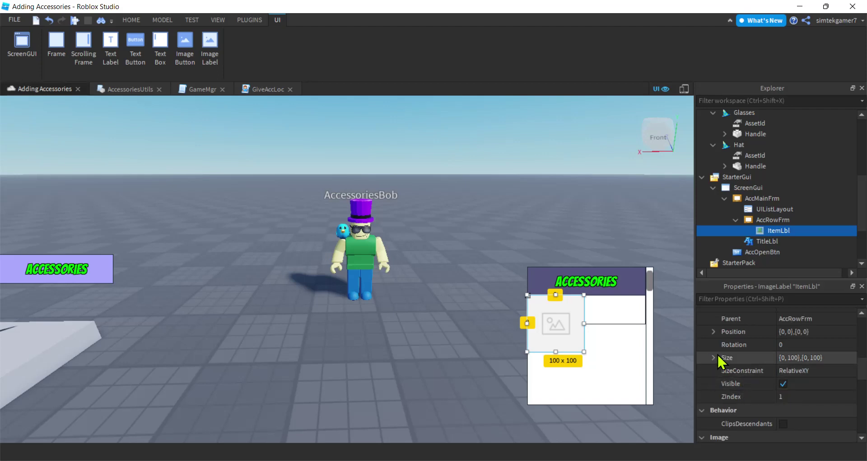
left_click(831, 357)
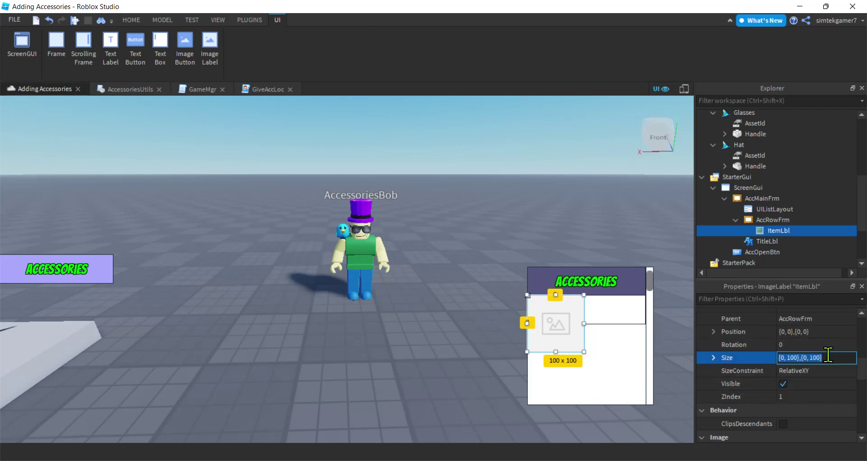
type("0, 50, 0, 50")
key("Return")
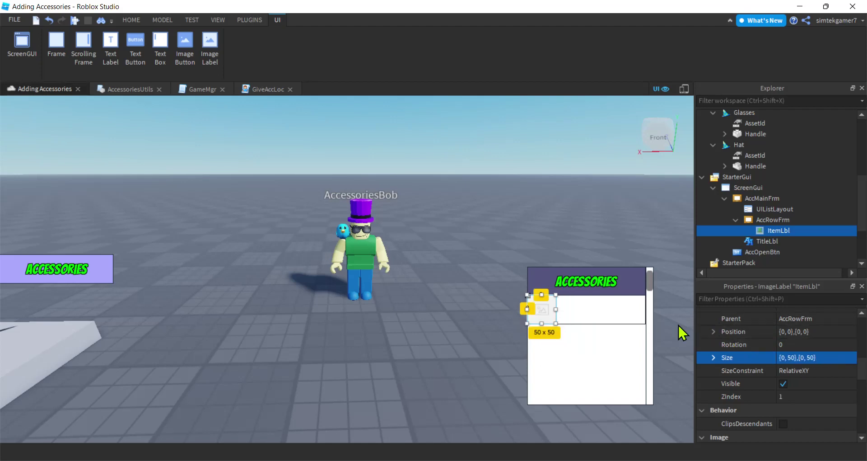
- Add a TextLabel named NamaLbl inside AccRowFrm
left_click(797, 220)
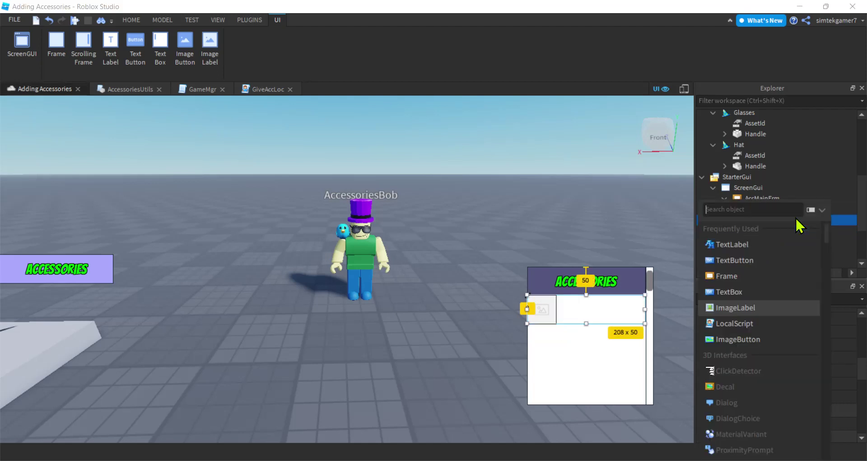
left_click(742, 249)
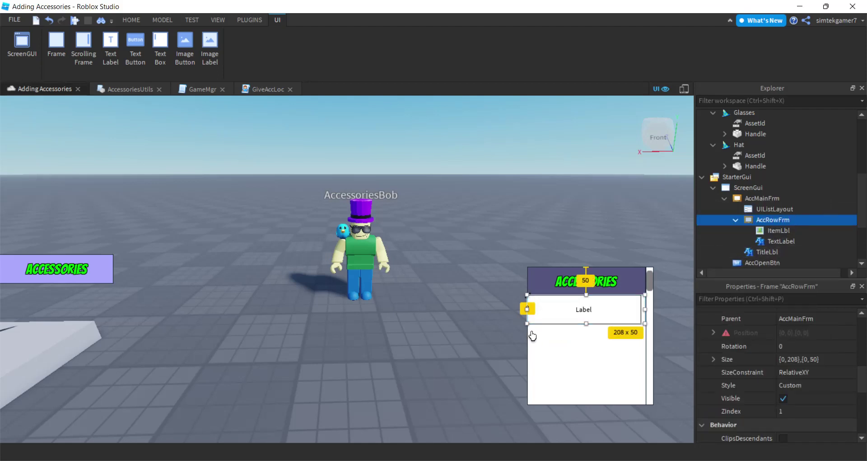
left_click(781, 242)
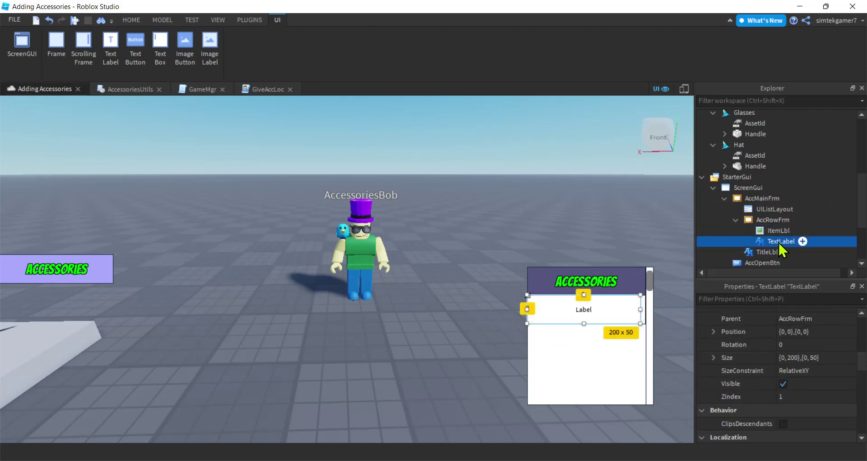
left_click(784, 242)
type("NamaLbl")
key("Return")
- Narrow NamaLbl to 109 wide and set its font to Bangers
left_click_drag(527, 309, 557, 312)
left_click_drag(641, 314, 620, 316)
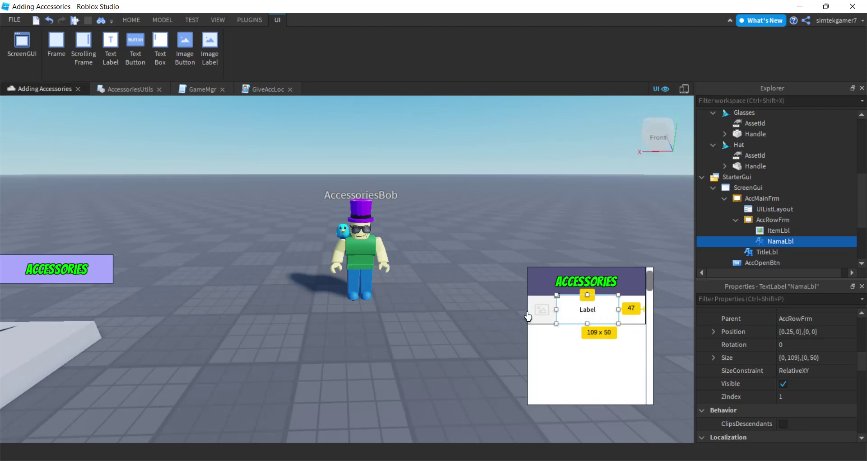
scroll(839, 373, "down", 8)
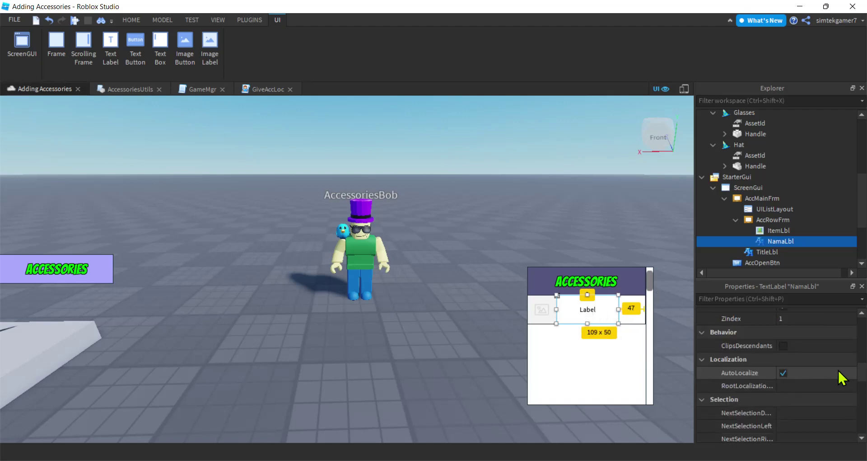
left_click(827, 341)
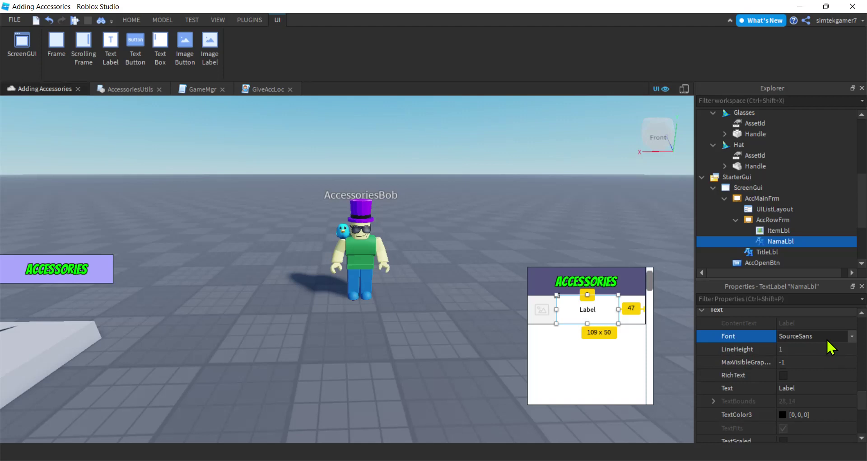
key("b")
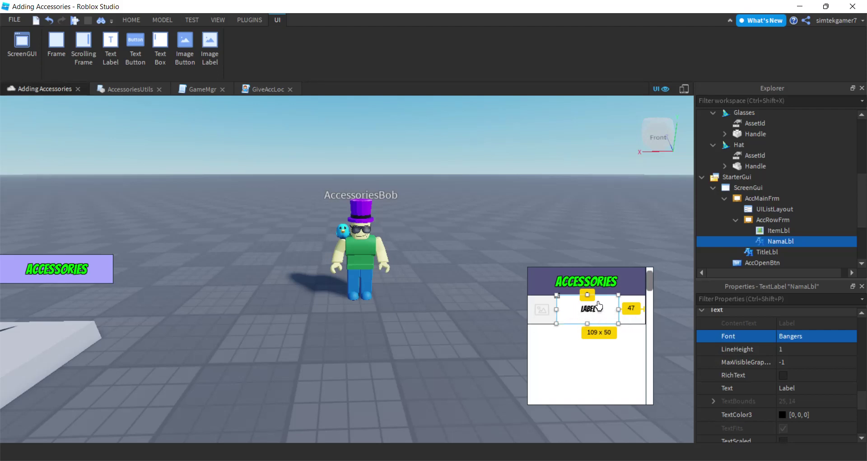
- Edit NamaLbl's text and set its text colour to bright green [0,255,0]
scroll(817, 367, "down", 3)
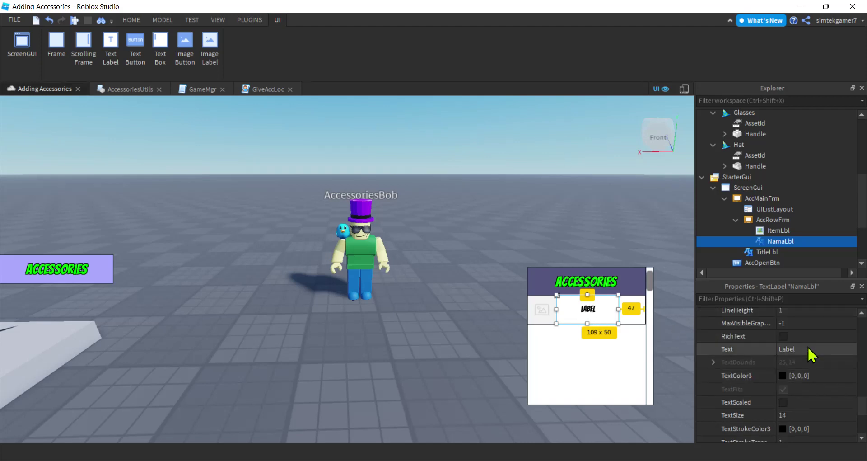
left_click(808, 347)
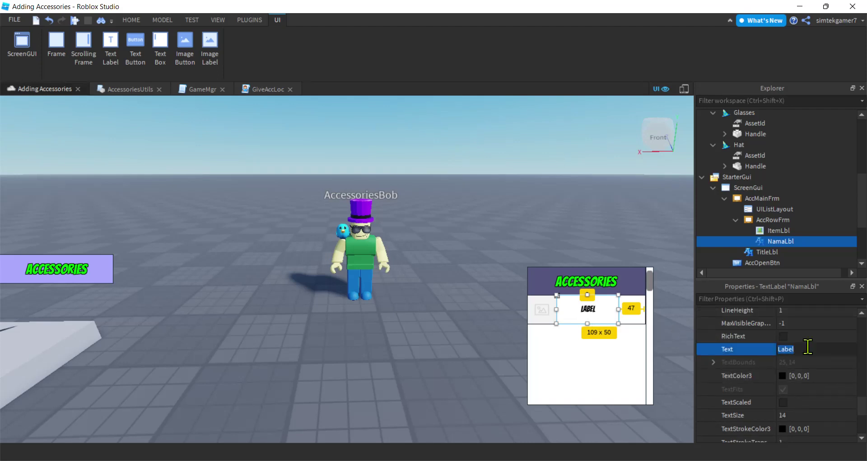
left_click(783, 375)
left_click(395, 151)
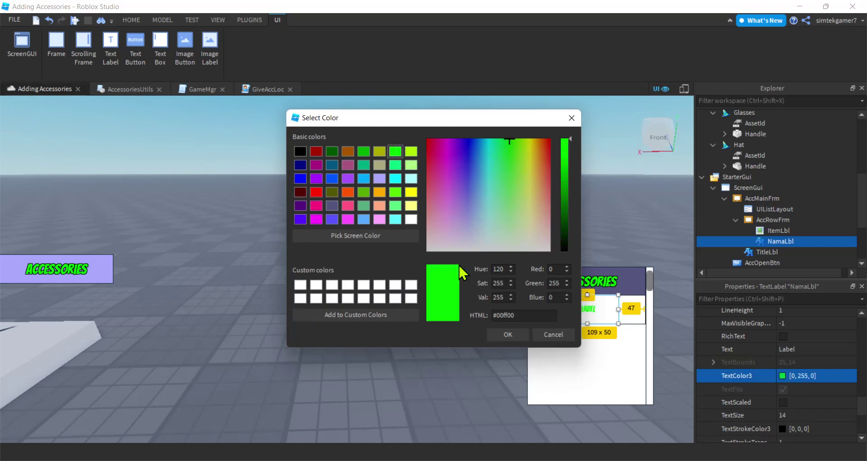
left_click(502, 337)
- Set NamaLbl's TextStrokeTransparency to 0 for a solid black outline
scroll(790, 389, "down", 3)
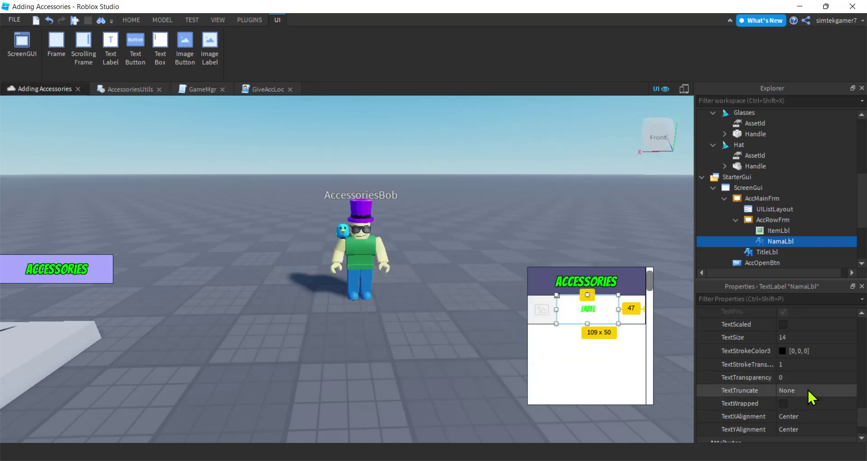
left_click(795, 377)
type("1")
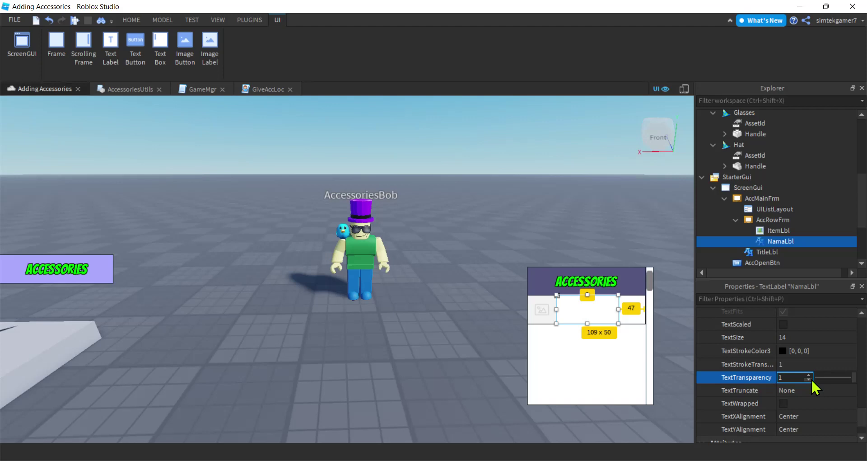
key("BackSpace")
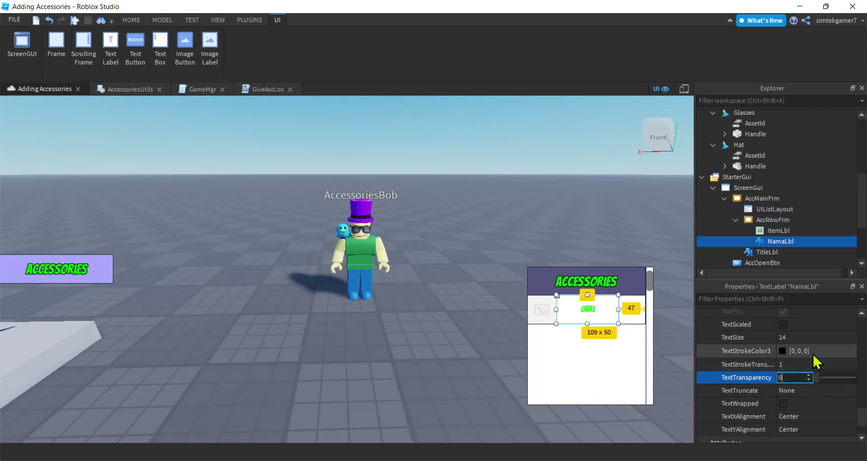
left_click(803, 364)
key("BackSpace")
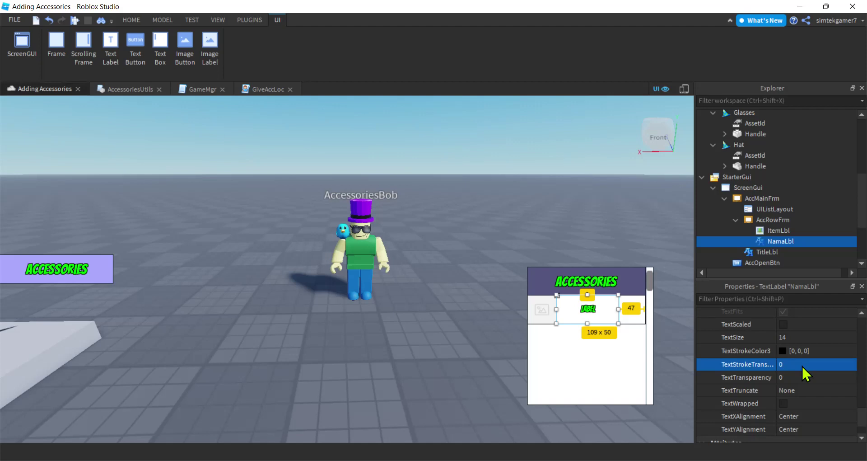
key("Return")
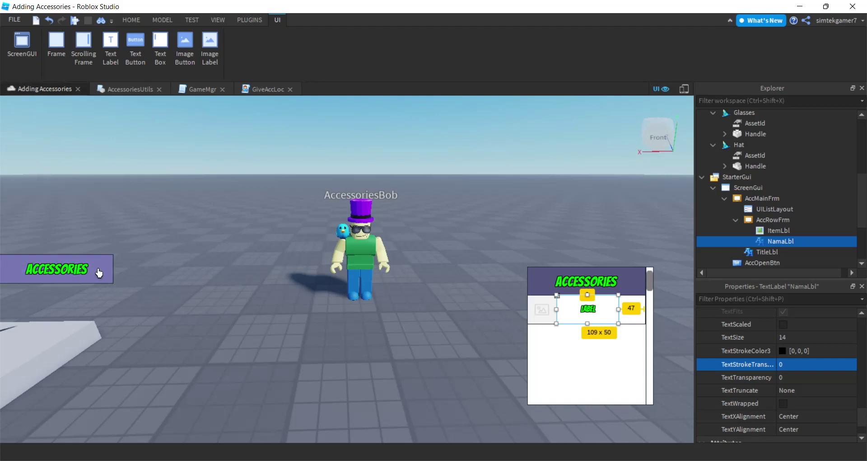
scroll(784, 337, "up", 1)
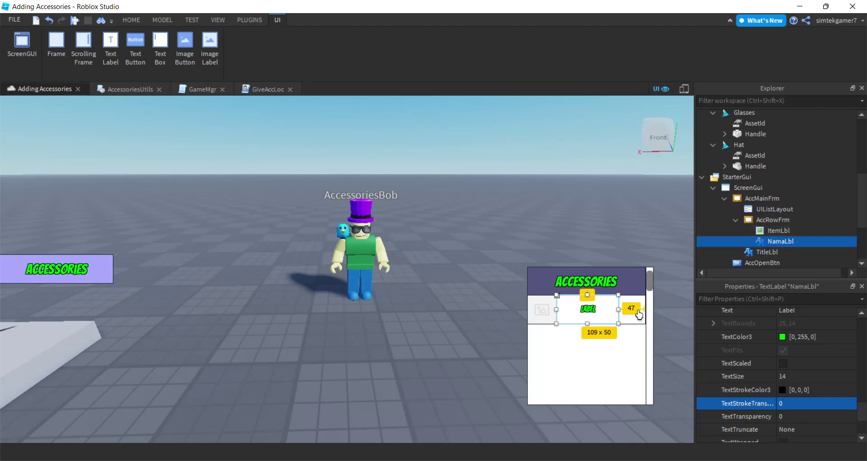
- Give AccRowFrm a lavender (170,170,255) background colour
left_click(773, 219)
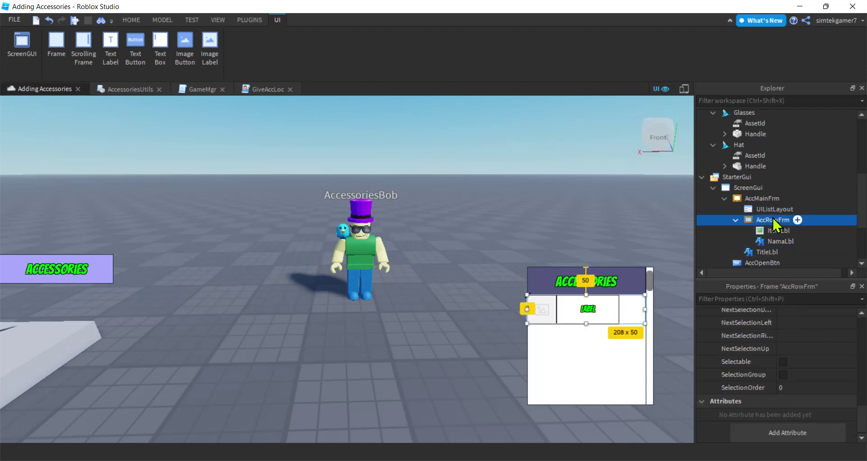
scroll(797, 346, "up", 15)
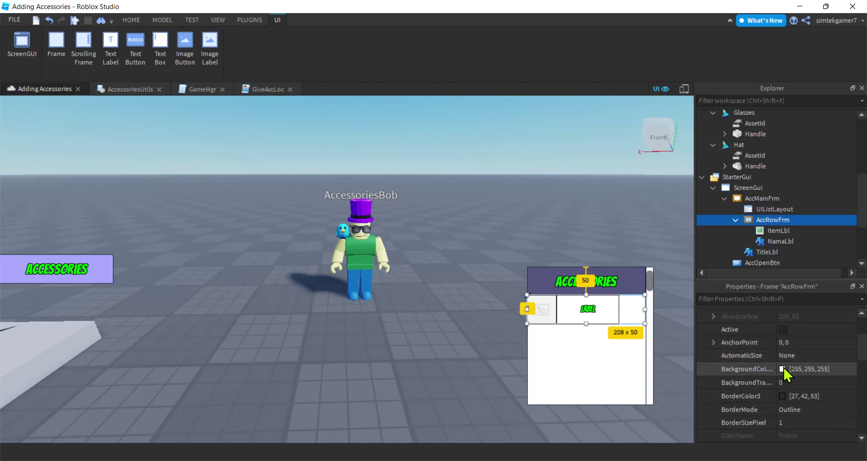
left_click(783, 369)
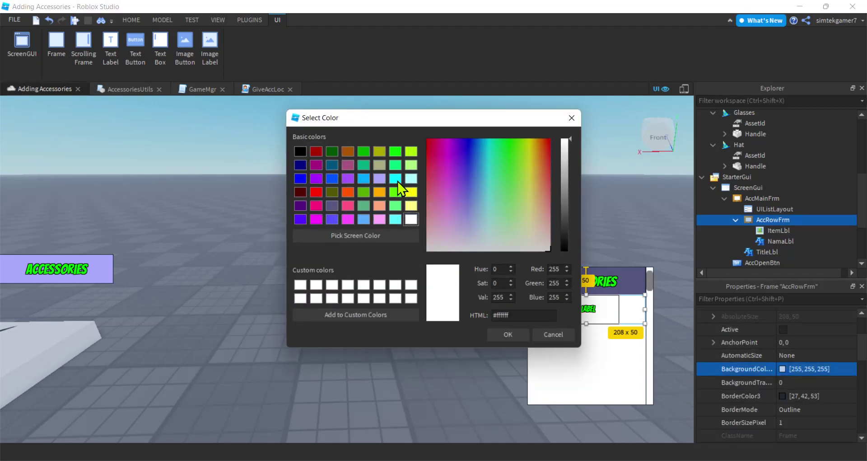
left_click(379, 179)
left_click(504, 335)
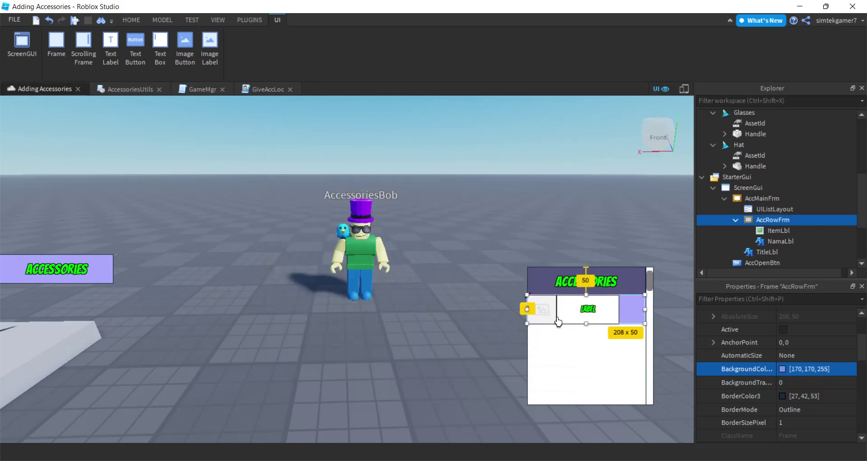
- Rename NamaLbl to NameLbl
left_click(768, 232)
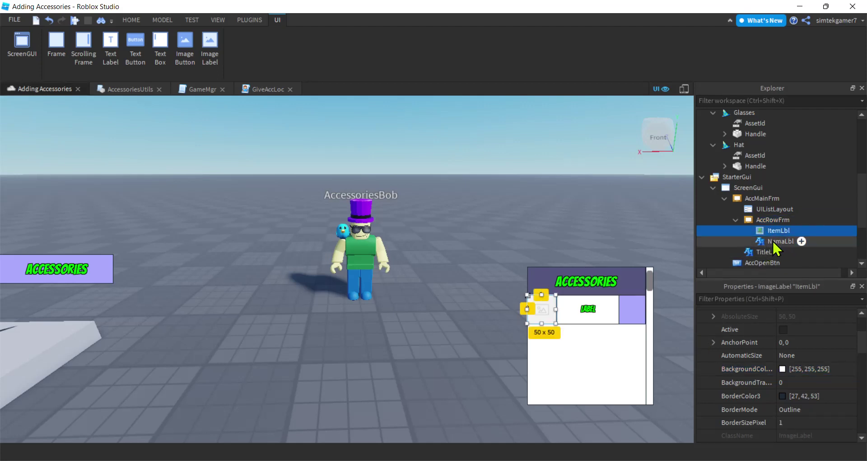
left_click(774, 243, "ctrl")
double_click(781, 242)
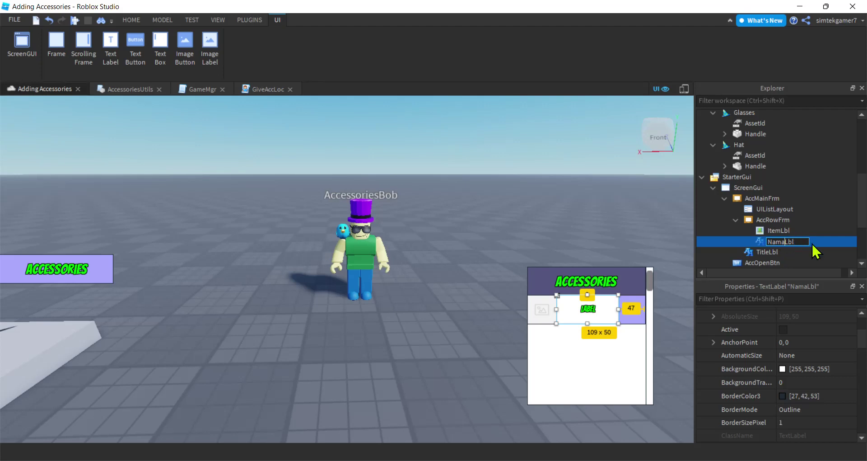
key("Return")
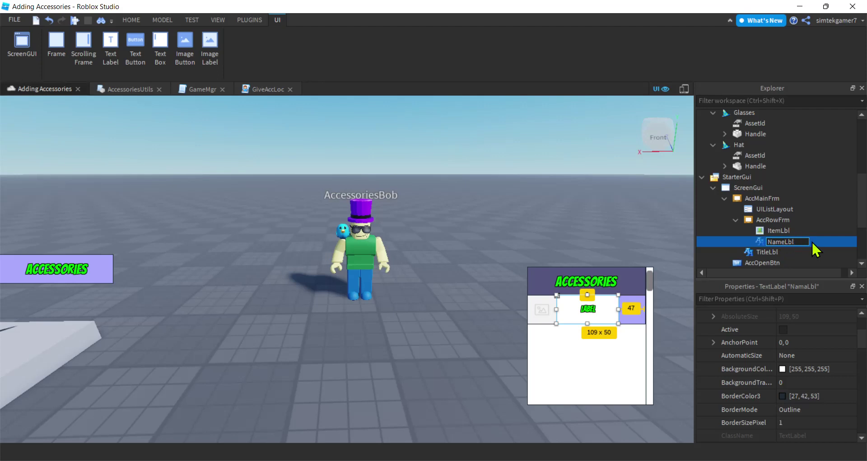
- Set BackgroundTransparency to 1 on both ItemLbl and NameLbl
left_click(782, 231, "ctrl")
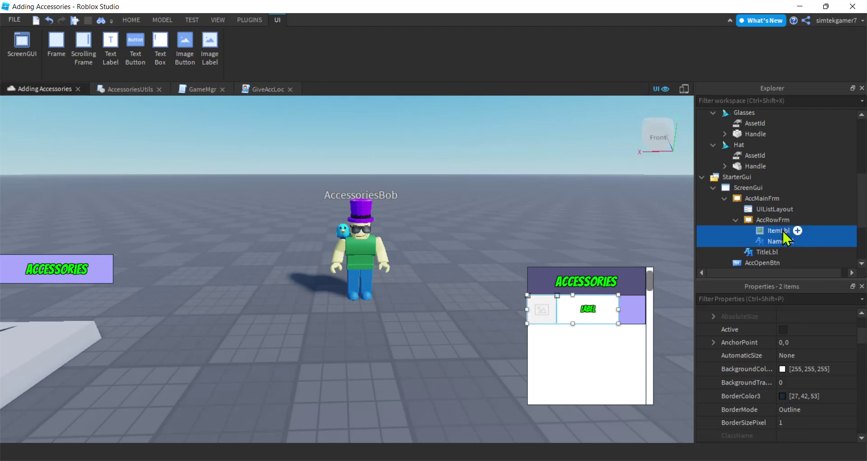
left_click(812, 381)
type("1")
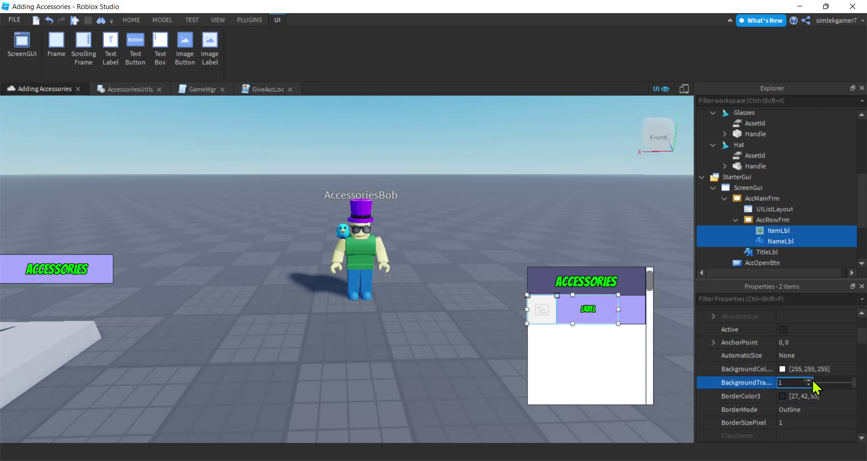
key("Return")
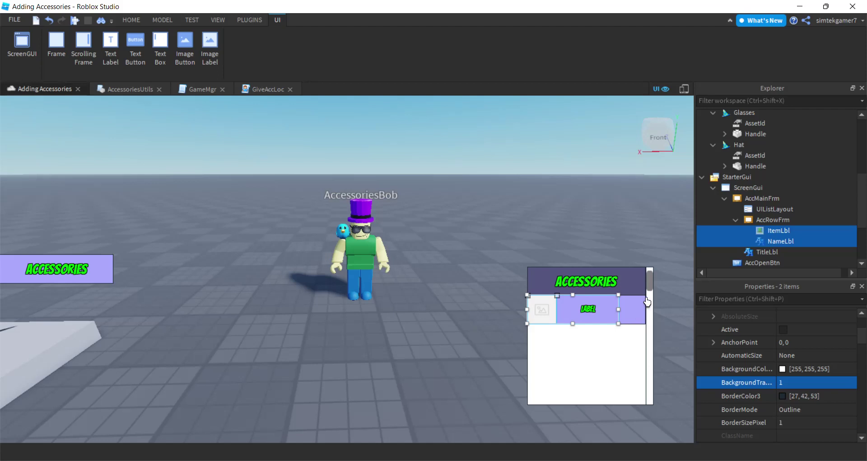
left_click(763, 220)
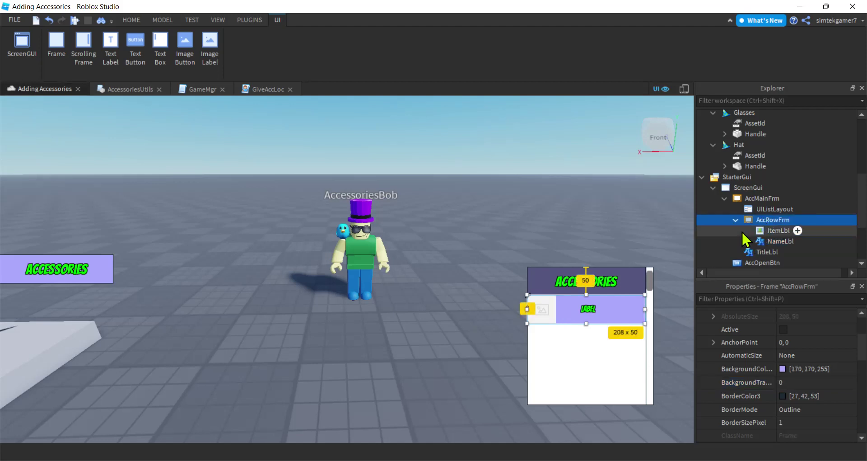
left_click(798, 220)
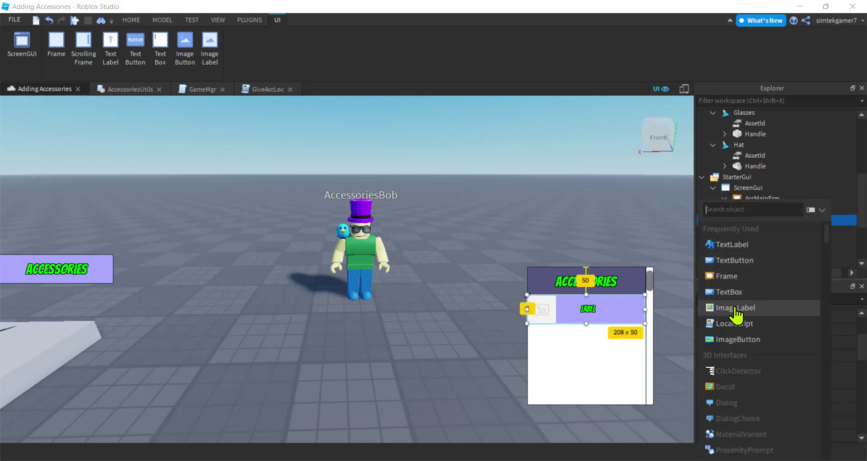
- Insert an ImageButton into AccRowFrm and rename it TrashBtn
left_click(742, 339)
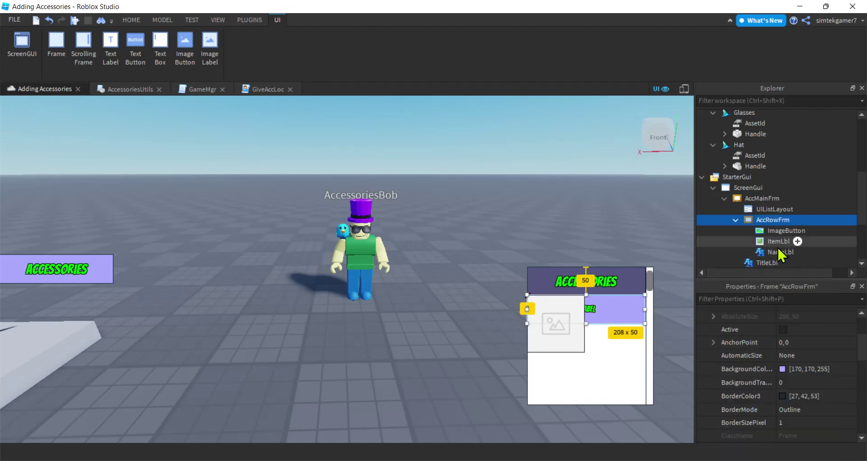
left_click(783, 229)
left_click(796, 229)
type("Tra")
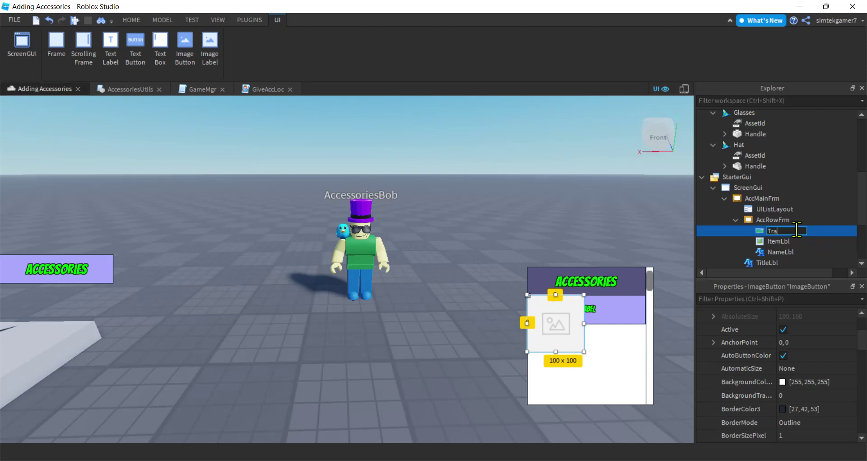
type("shBtn")
key("Return")
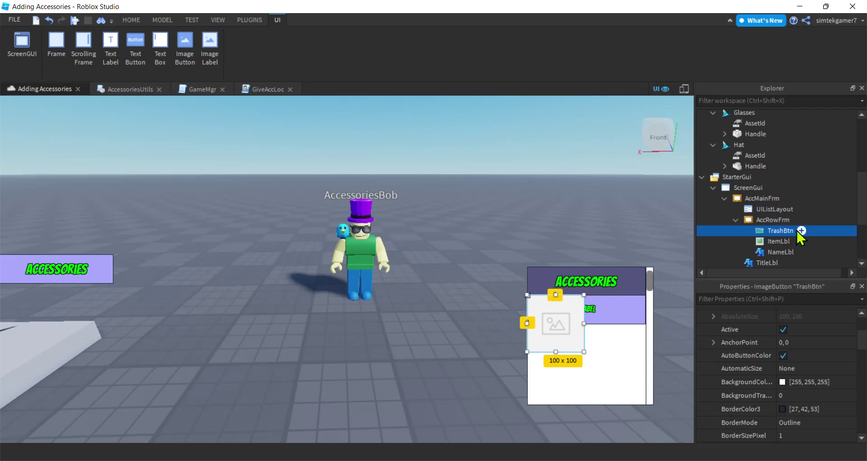
- Set TrashBtn's Size to {0,35},{0,35}
scroll(841, 397, "down", 5)
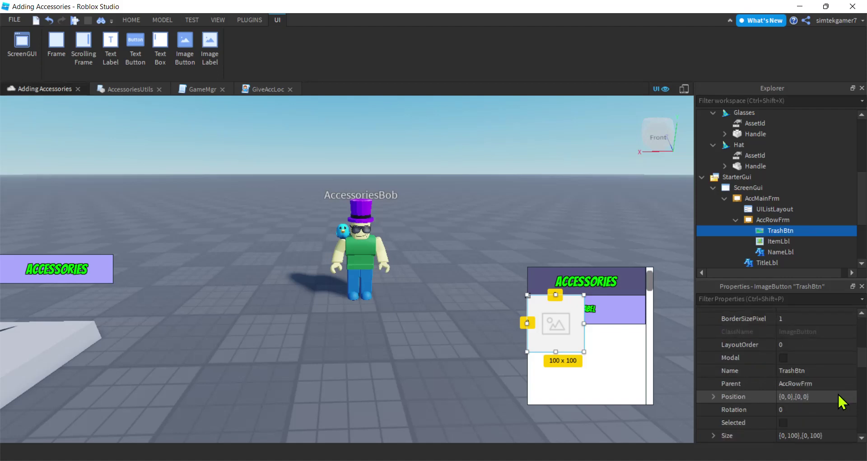
scroll(841, 398, "down", 1)
left_click(827, 396)
type("0, 35")
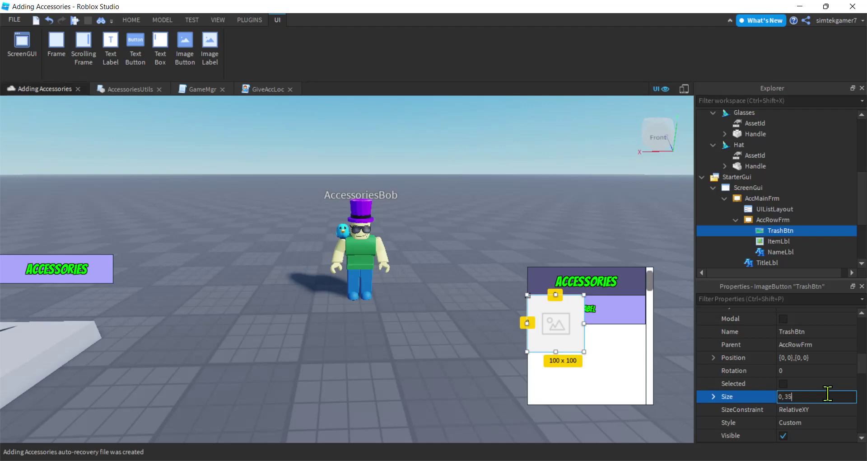
type(", 0, 35")
key("Return")
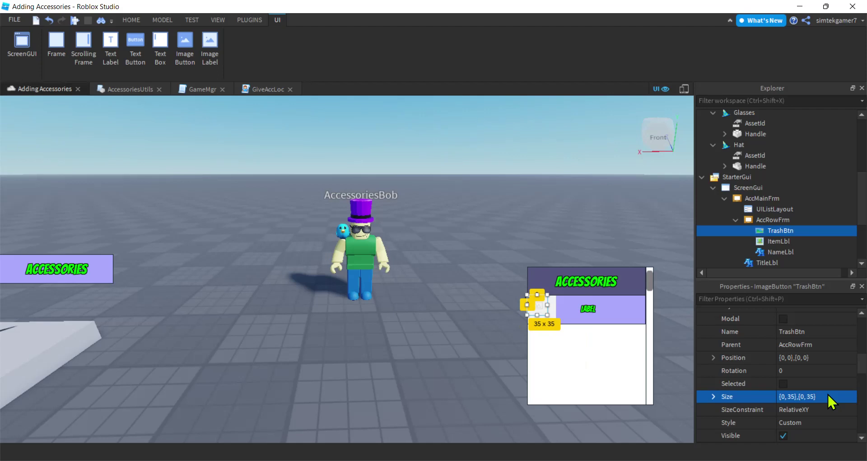
- Move TrashBtn to the right end of the accessory row
left_click_drag(542, 311, 634, 318)
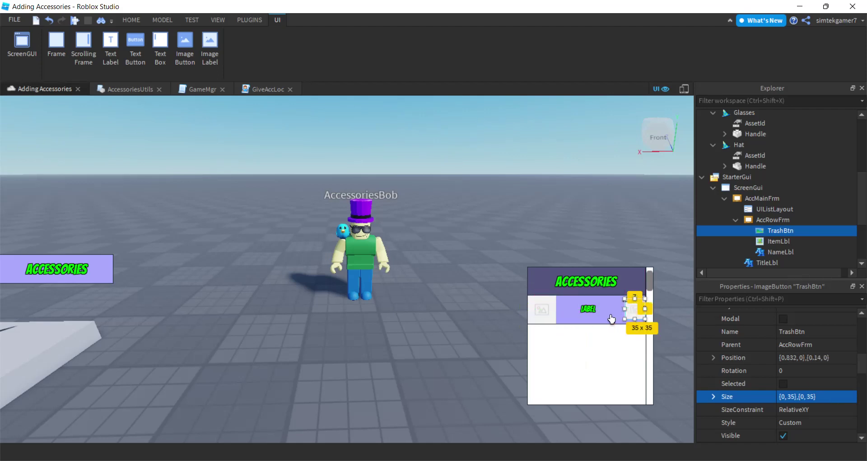
left_click(632, 318)
left_click(635, 316)
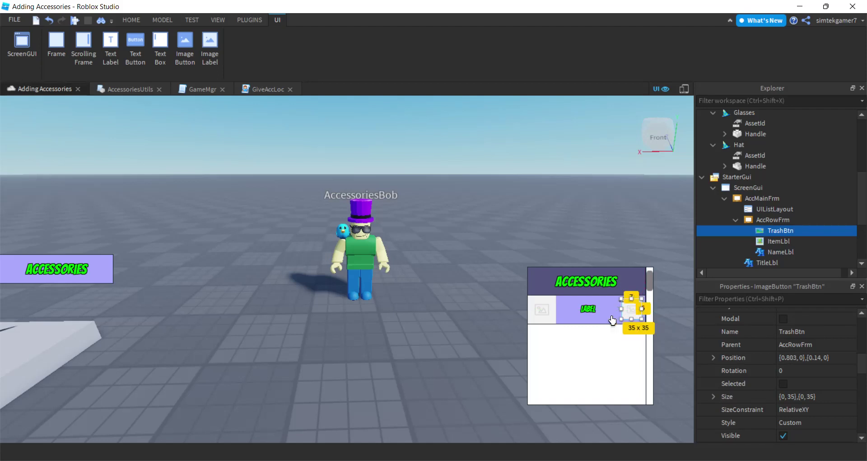
left_click(612, 321)
left_click(627, 362)
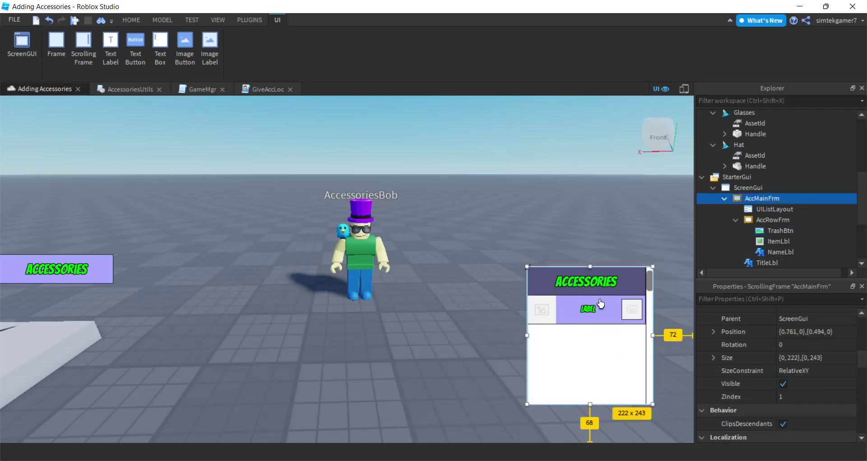
left_click(633, 308)
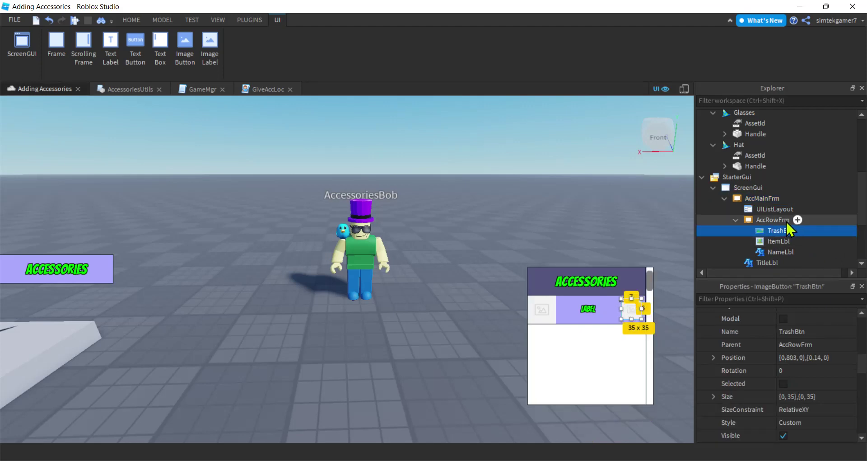
scroll(822, 364, "up", 8)
scroll(822, 364, "down", 4)
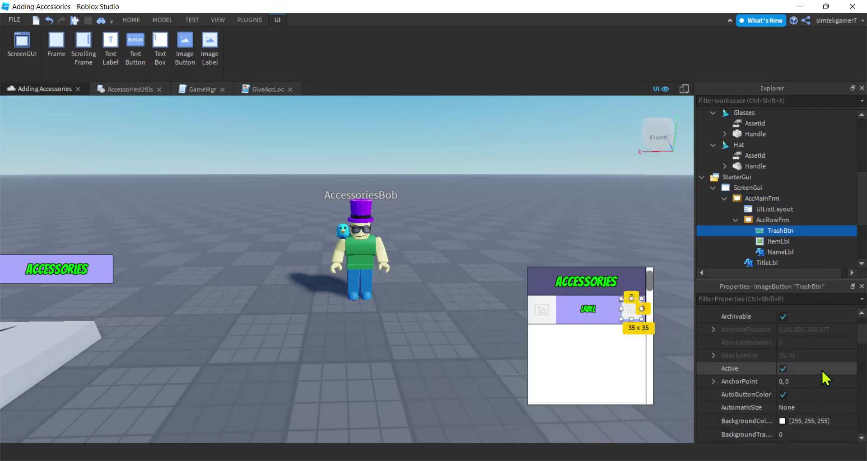
- Set TrashBtn's BackgroundTransparency to 1
left_click(799, 395)
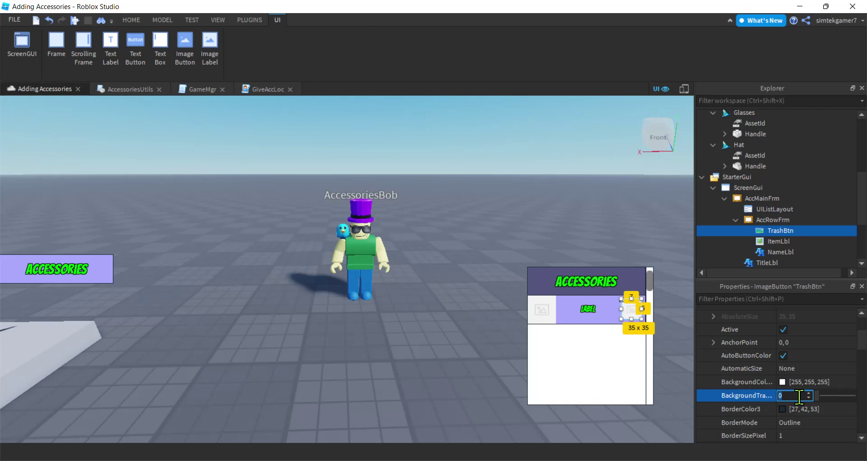
type("1")
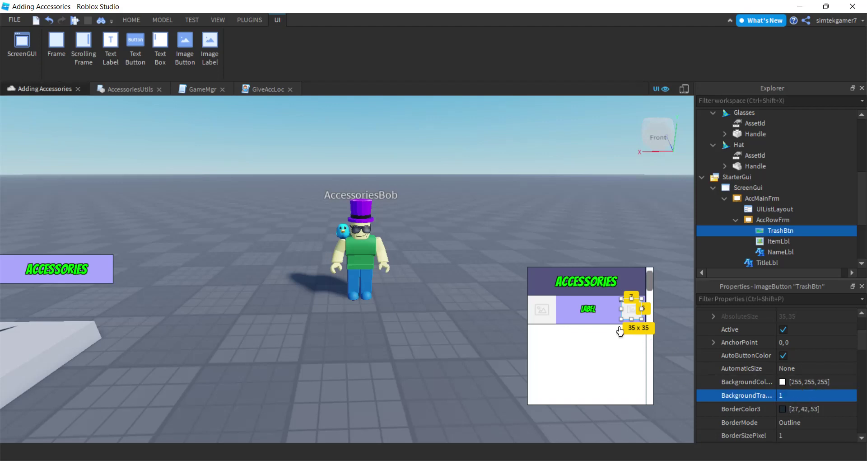
left_click(596, 320)
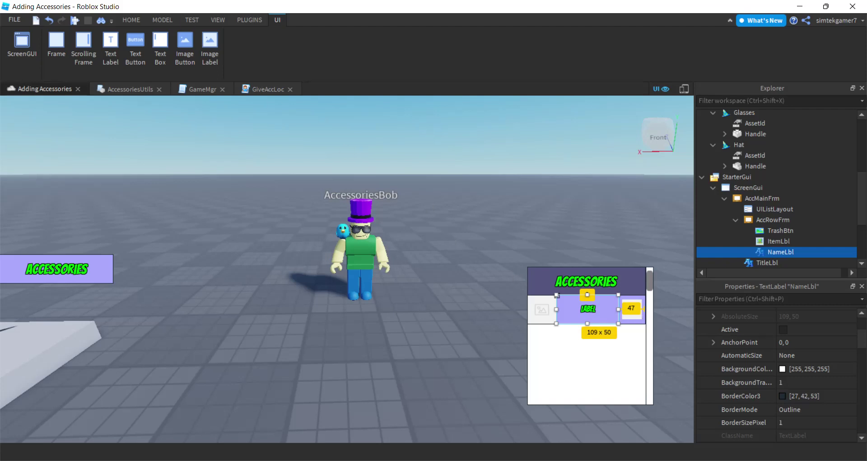
left_click(132, 20)
- Search the Toolbox images for 'trash icon', replacing the previous sunglasses search
left_click(285, 43)
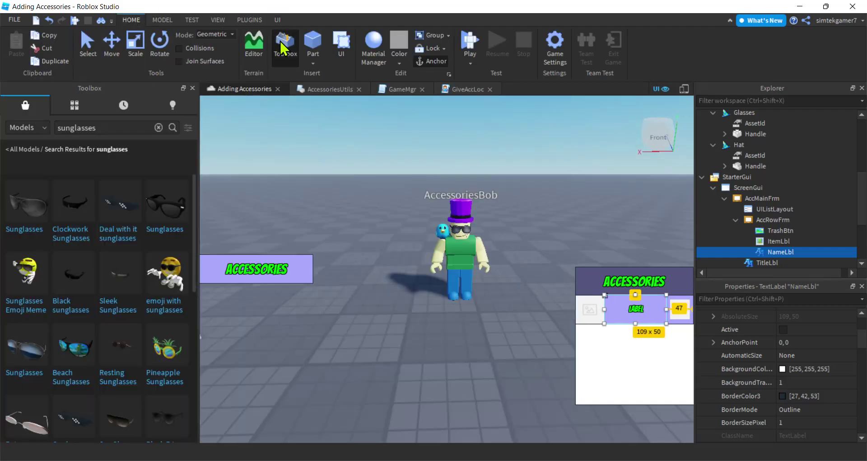
left_click(22, 128)
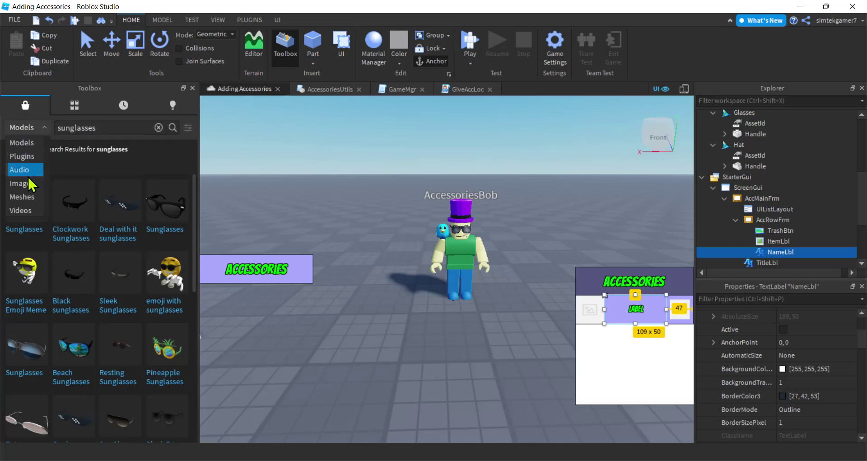
left_click(23, 183)
left_click(105, 128)
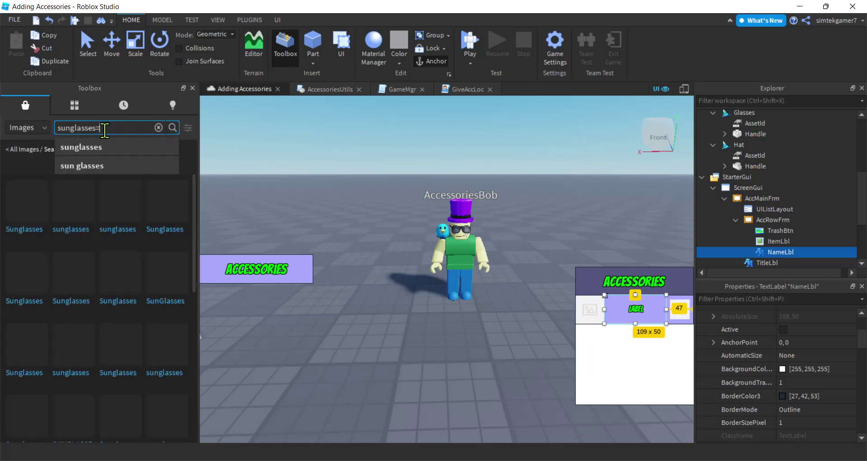
key("BackSpace")
key("BackSpace")
key("BackSpace")
key("BackSpace")
key("BackSpace")
key("BackSpace")
key("BackSpace")
key("BackSpace")
key("BackSpace")
key("BackSpace")
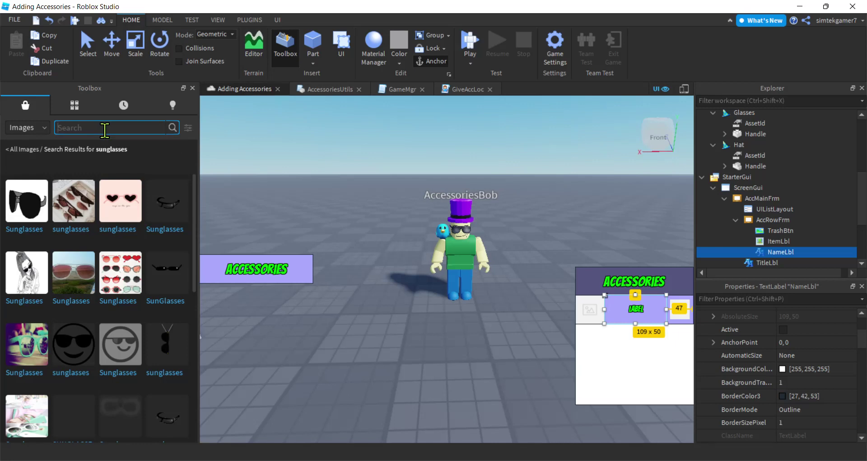
type("trash ")
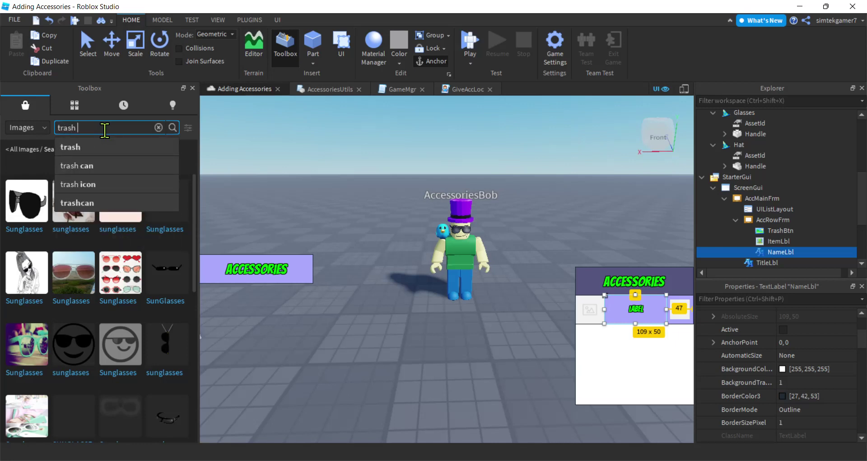
type("icon")
key("Return")
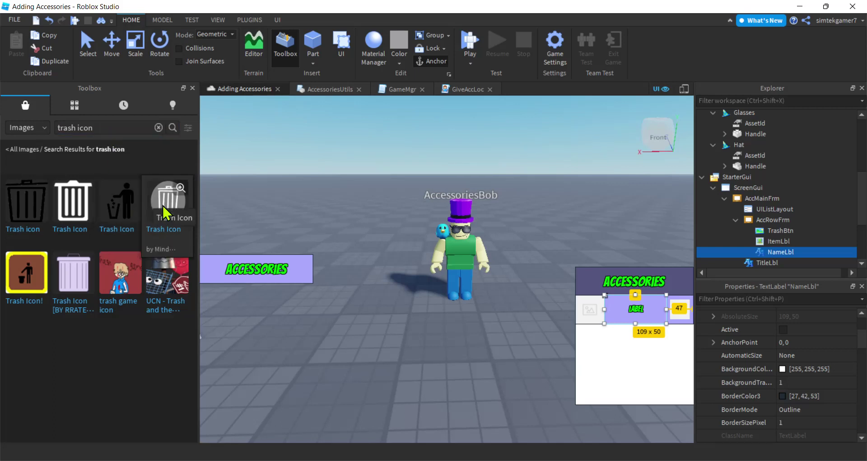
- Copy the grey round trash image's asset ID and paste it into TrashBtn's Image property
right_click(164, 203)
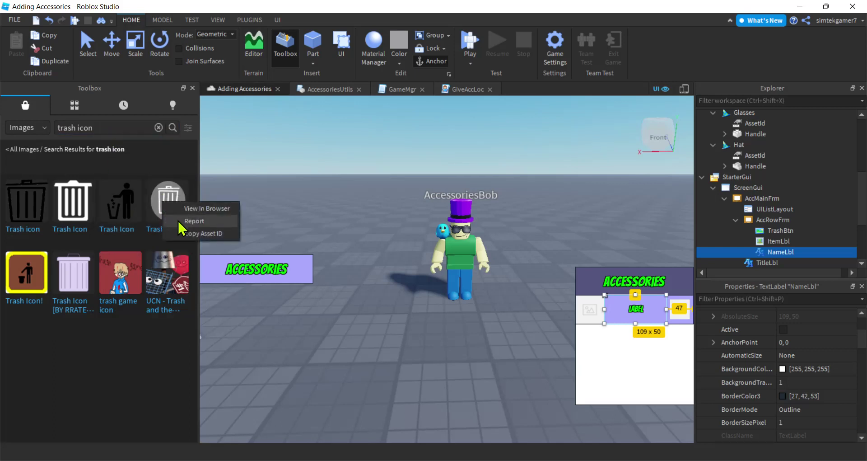
left_click(191, 234)
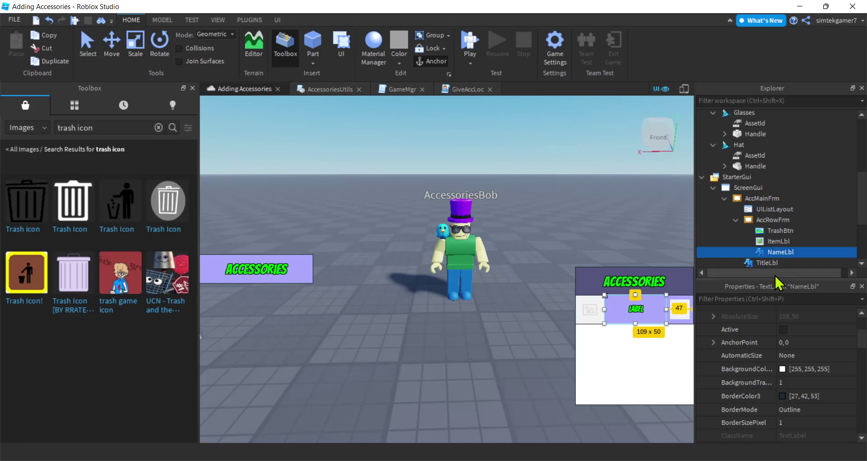
left_click(777, 242)
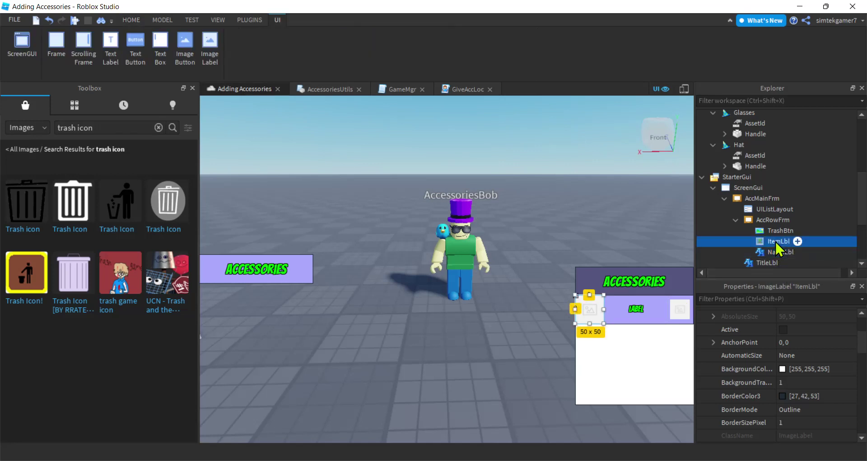
left_click(780, 230)
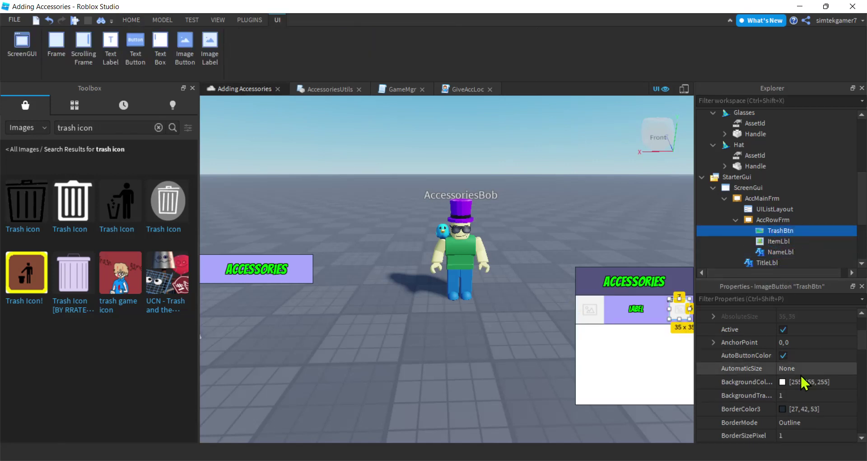
scroll(804, 382, "down", 5)
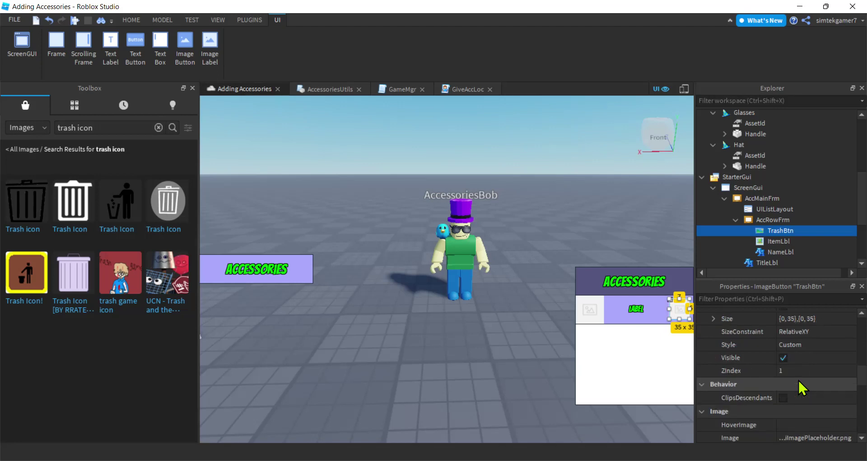
scroll(802, 387, "down", 3)
left_click(815, 360)
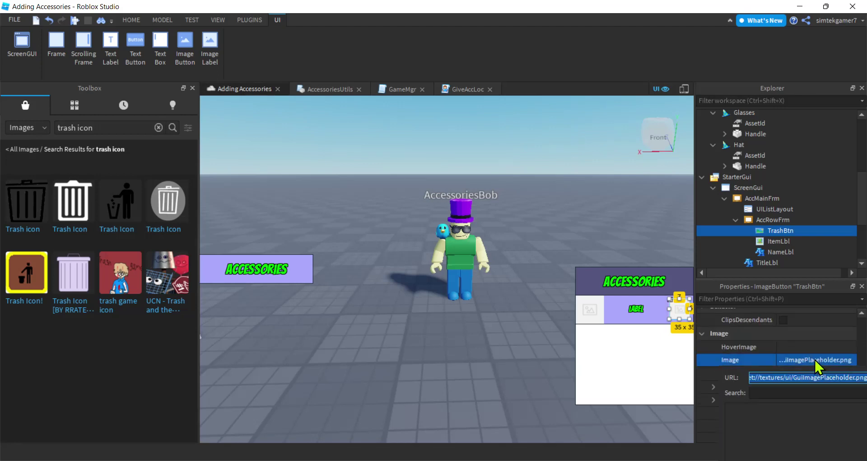
key("ctrl+v")
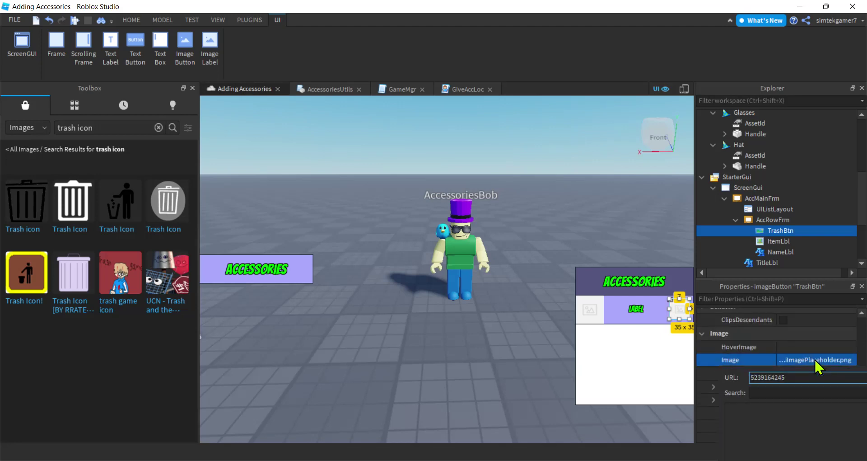
key("Return")
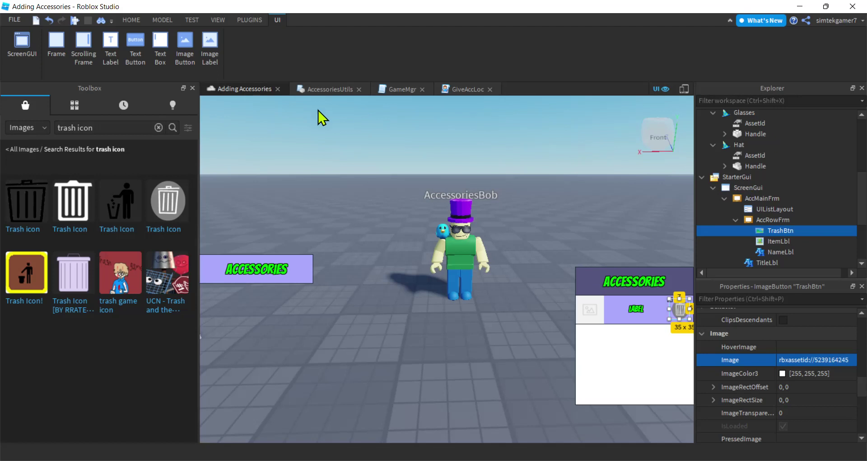
left_click(192, 88)
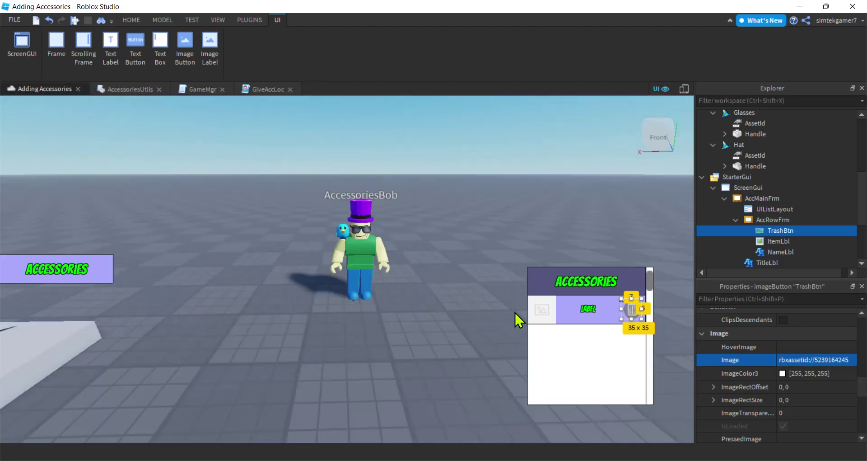
left_click(555, 367)
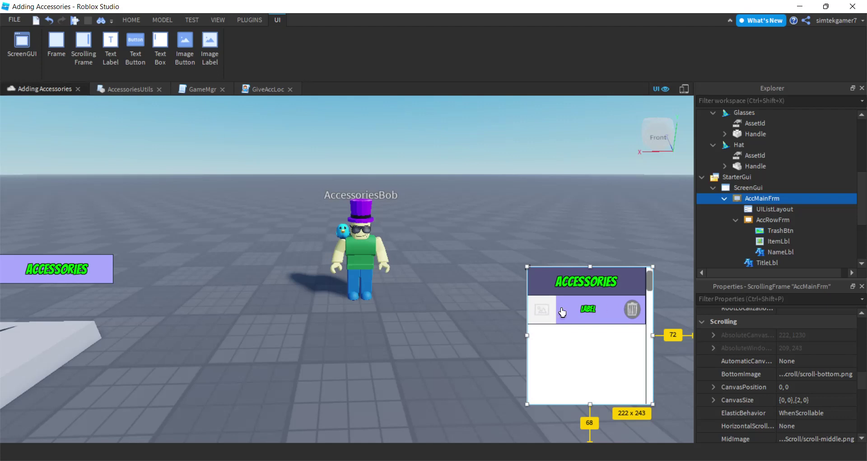
- Collapse the AccRowFrm template and drag it from AccMainFrm into ReplicatedStorage
mouse_move(753, 201)
left_click(764, 220)
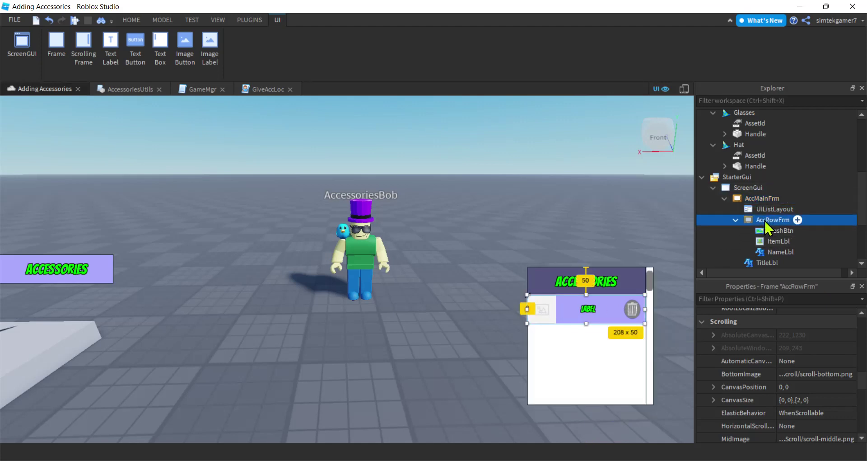
left_click(736, 220)
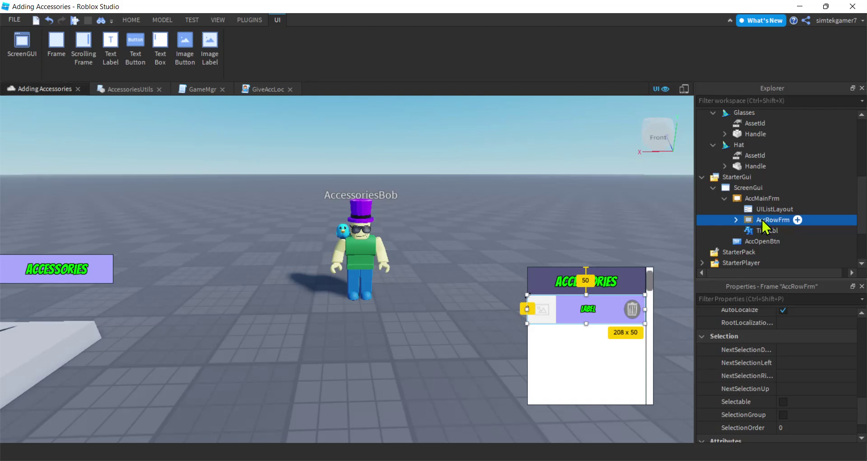
key("ctrl+d")
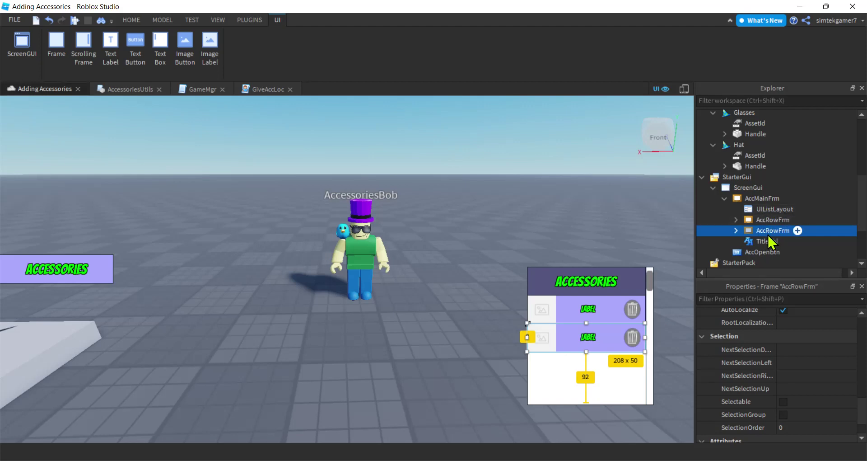
key("Delete")
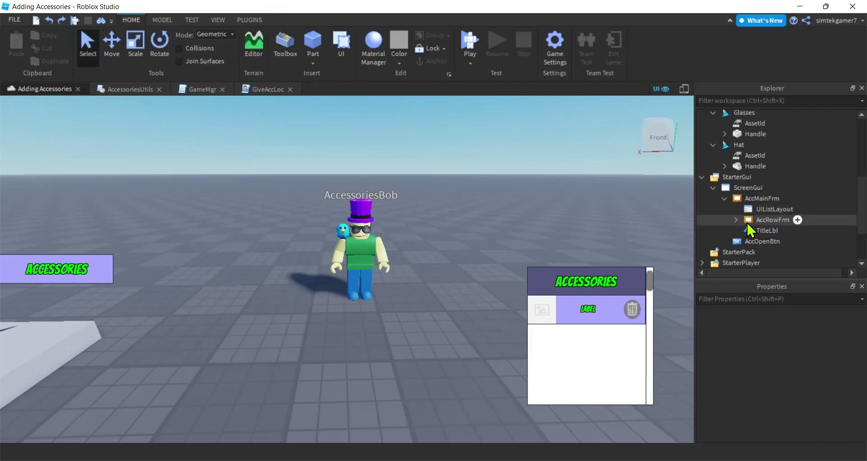
left_click(761, 221)
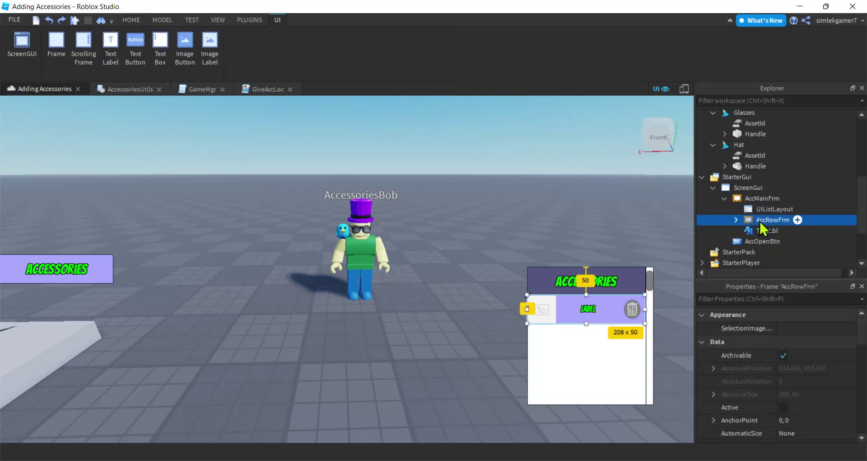
left_click_drag(760, 222, 746, 142)
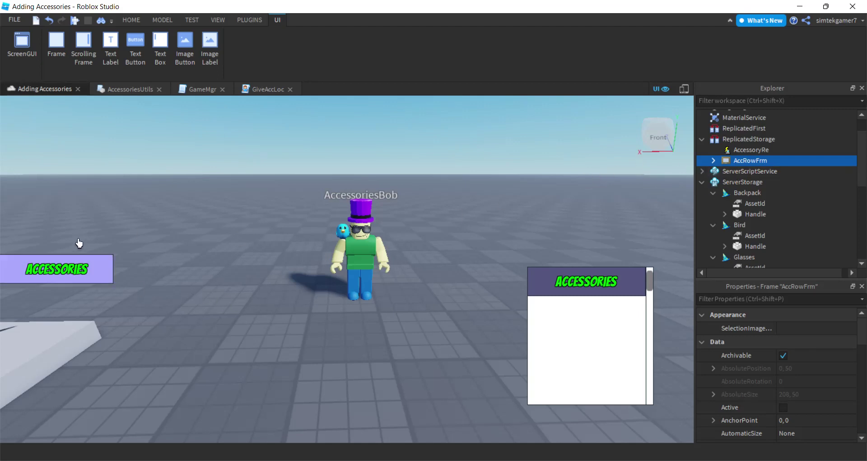
- Scroll the Explorer to AccOpenBtn under StarterGui and show its insert-object list
scroll(740, 197, "down", 6)
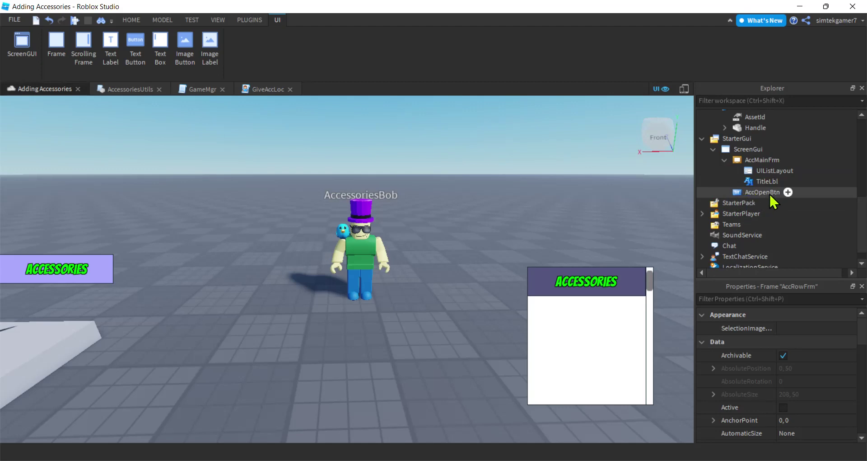
left_click(788, 191)
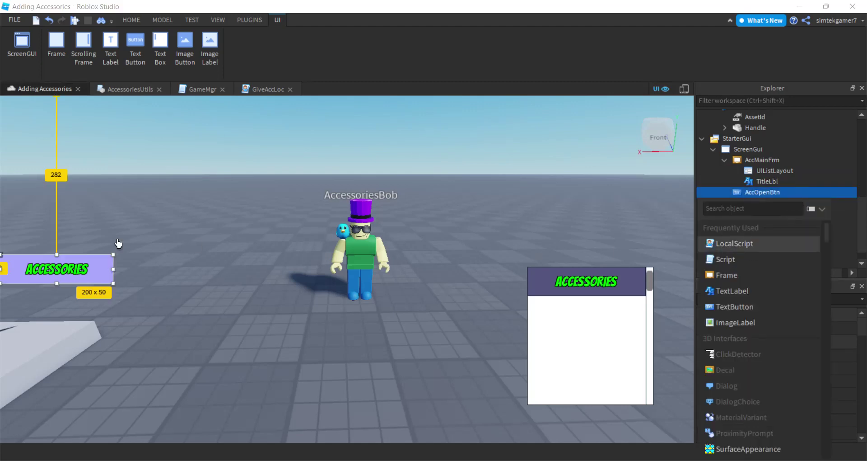
- Insert a LocalScript under AccOpenBtn and rename it AccOpenLoc
left_click(750, 245)
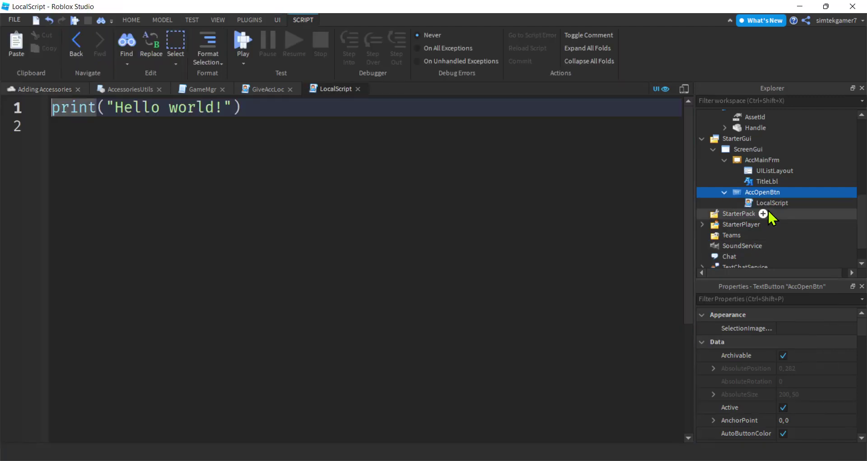
left_click(772, 202)
left_click(771, 204)
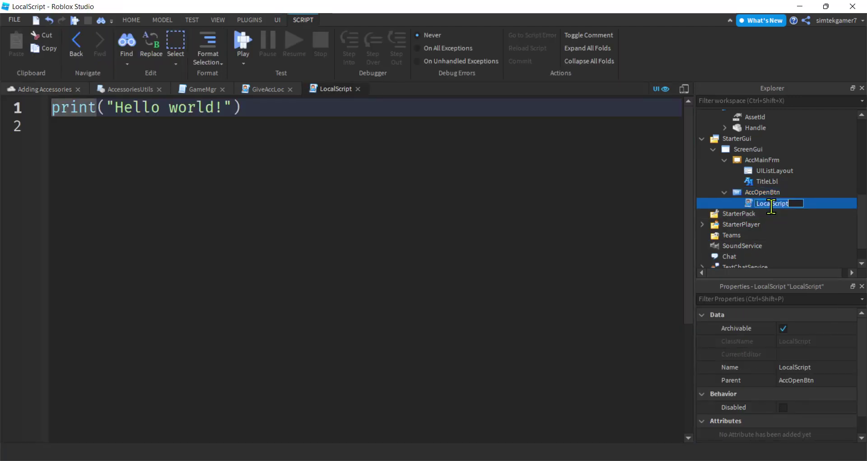
type("AccOpen")
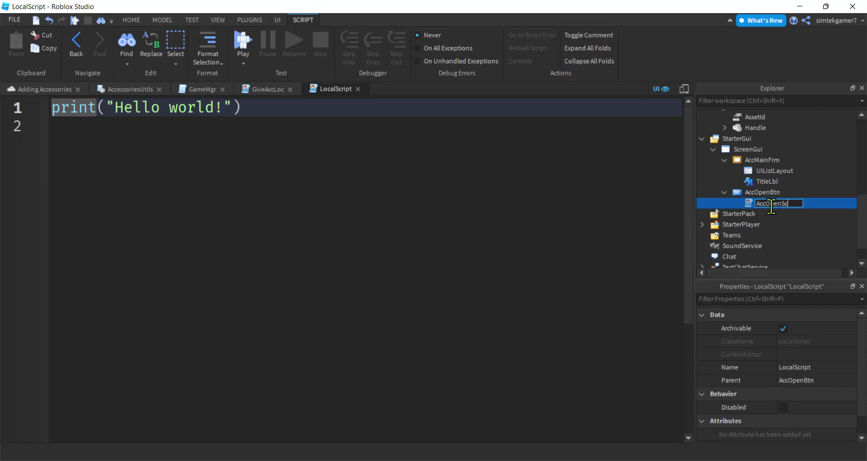
type("Loc")
key("Return")
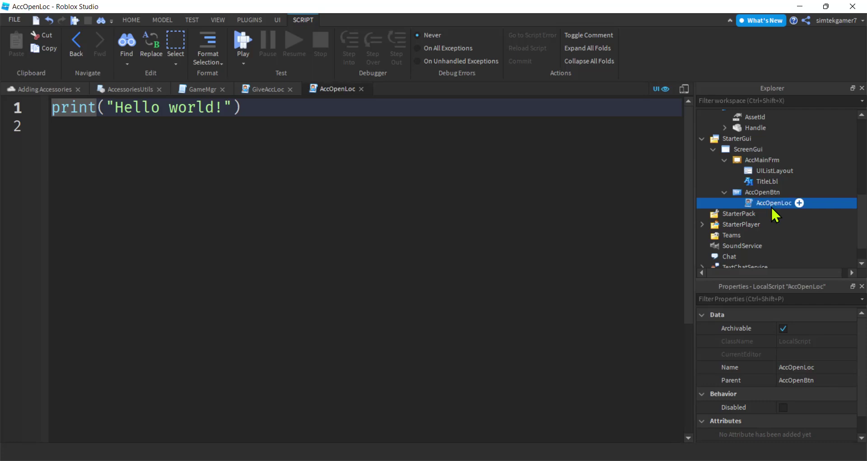
- Replace the placeholder print line with local accOpenBtn = script.Parent
left_click_drag(52, 111, 281, 117)
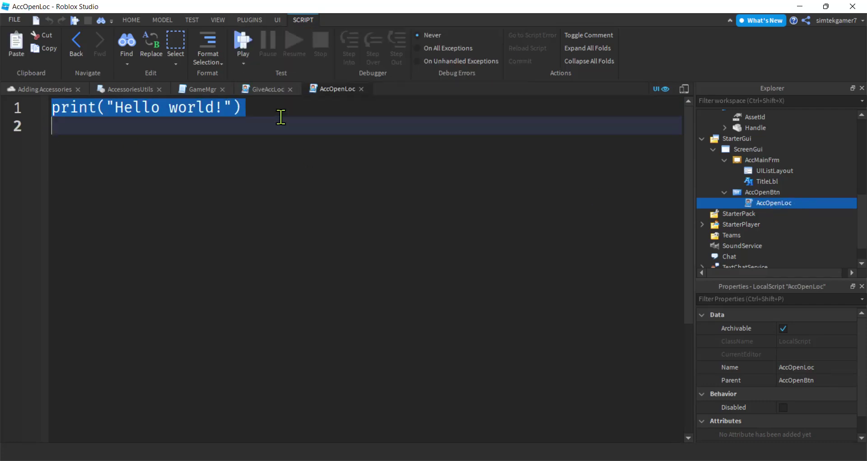
key("BackSpace")
type("local ")
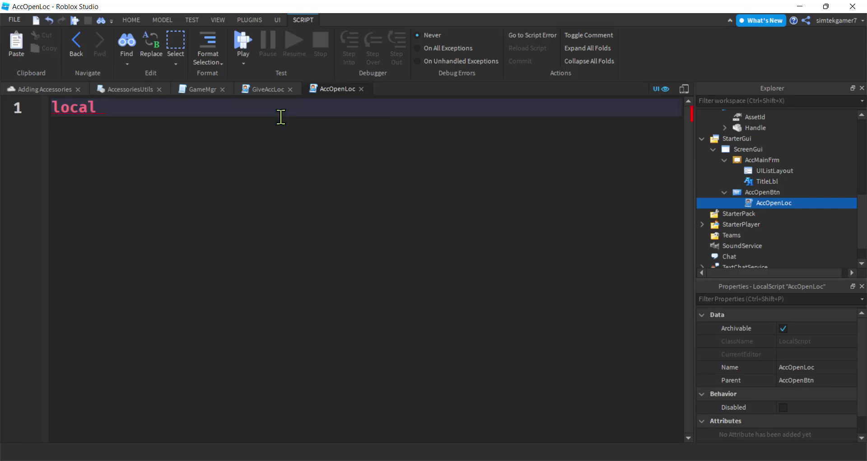
type("accBtn pen")
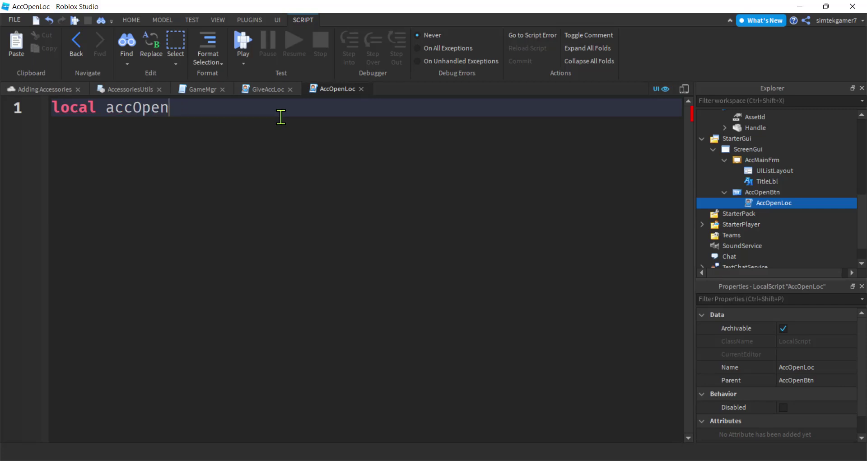
type("Btn = script.Parent")
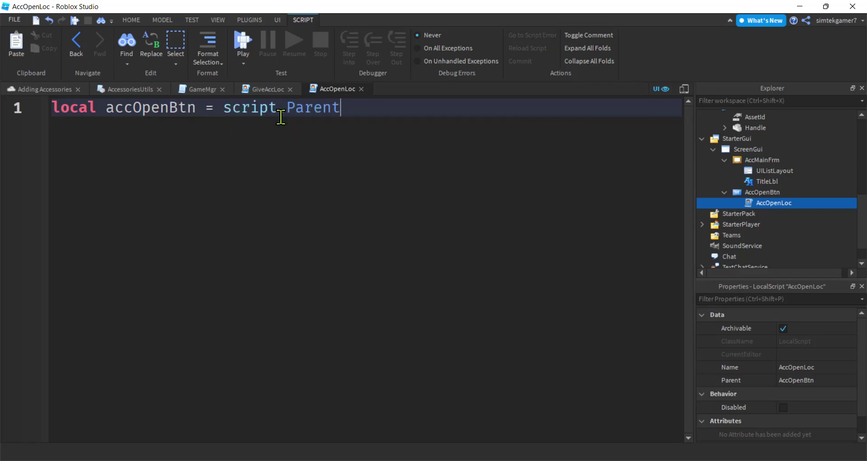
key("Return")
- Declare local accMainFrm = script.Parent.Parent.AccMainFrm on line 2
type("local")
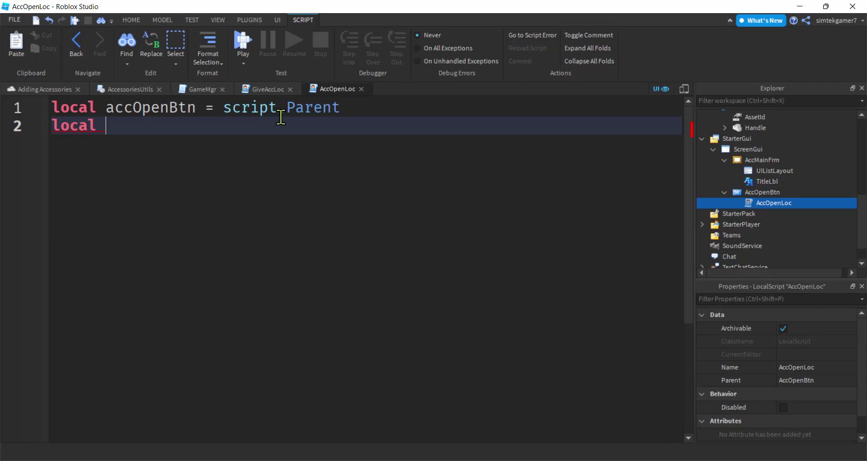
type(" acc")
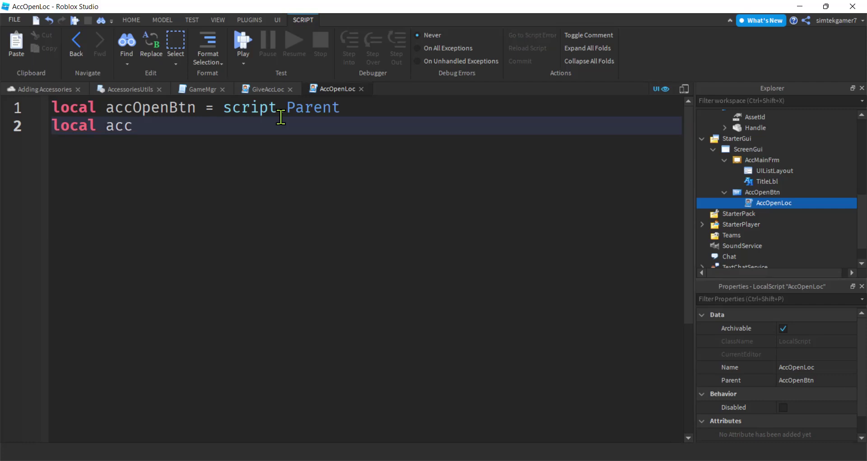
type("MainFrm = s")
key("Tab")
type(".P")
key("Tab")
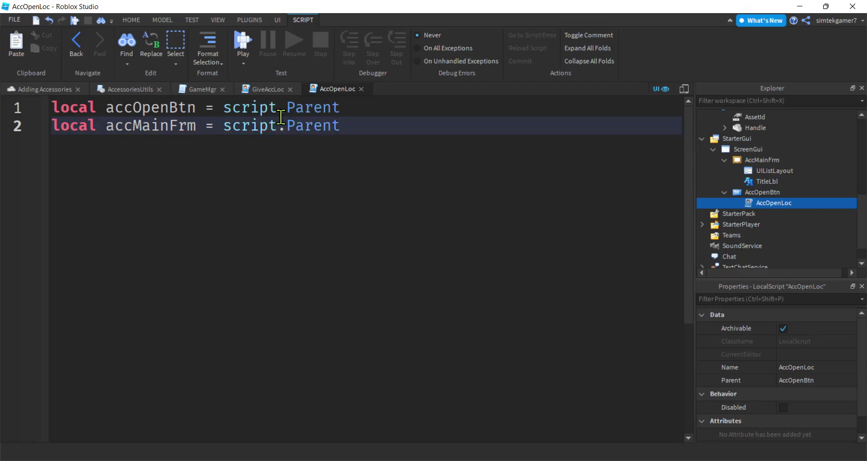
type(".P")
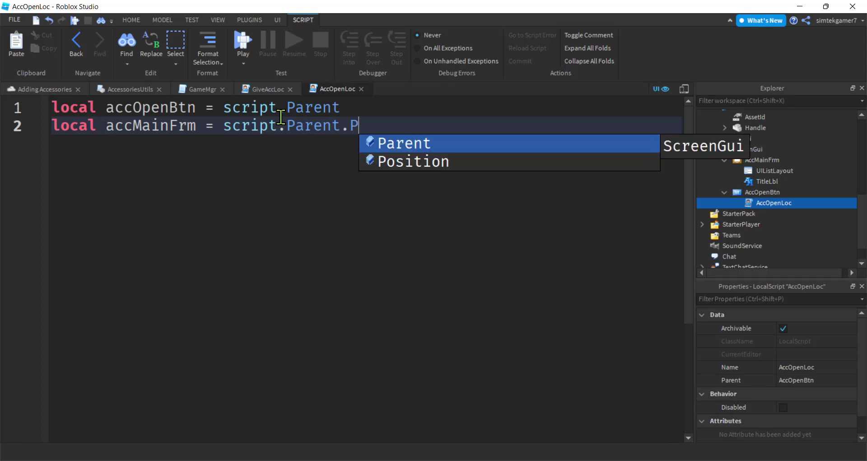
key("Tab")
type(".A")
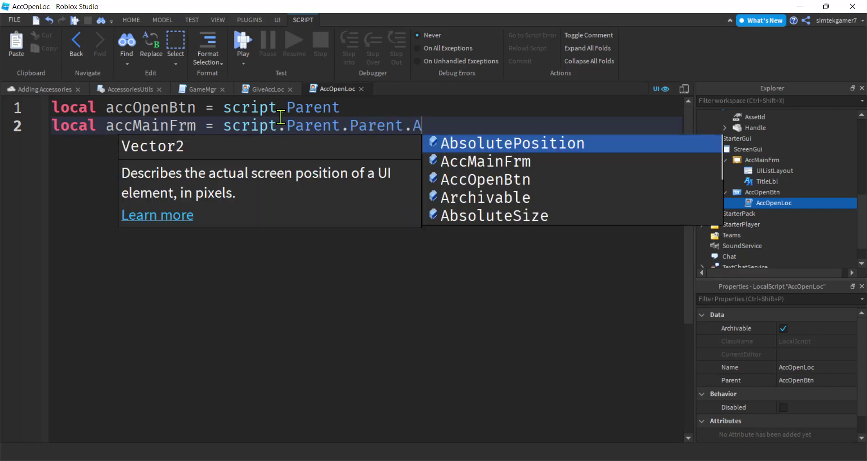
key("Down")
key("Tab")
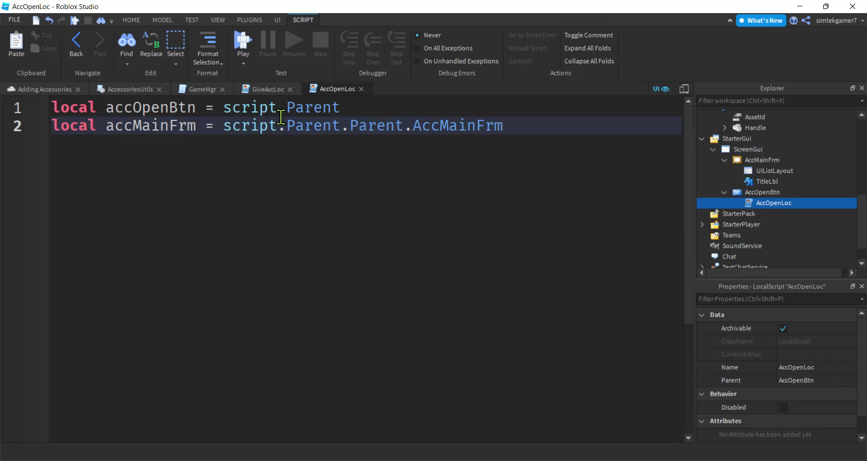
- Add accMainFrm.Visible = false on line 3, followed by a blank line
key("Return")
type("ac")
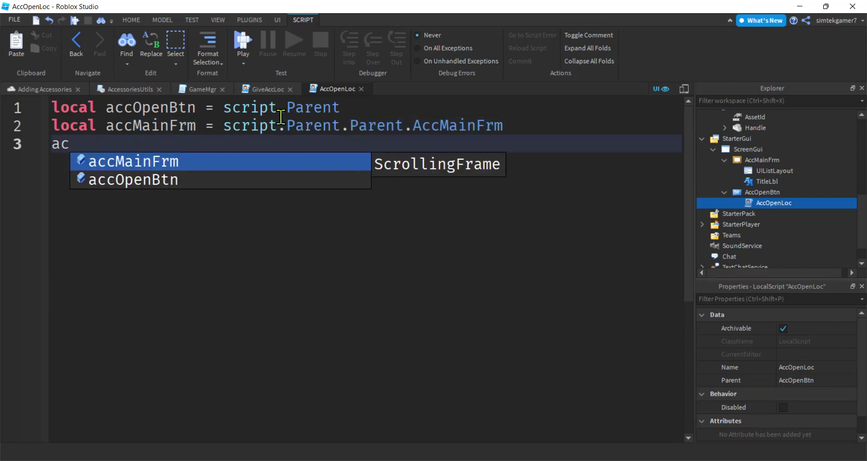
key("Tab")
type(".V")
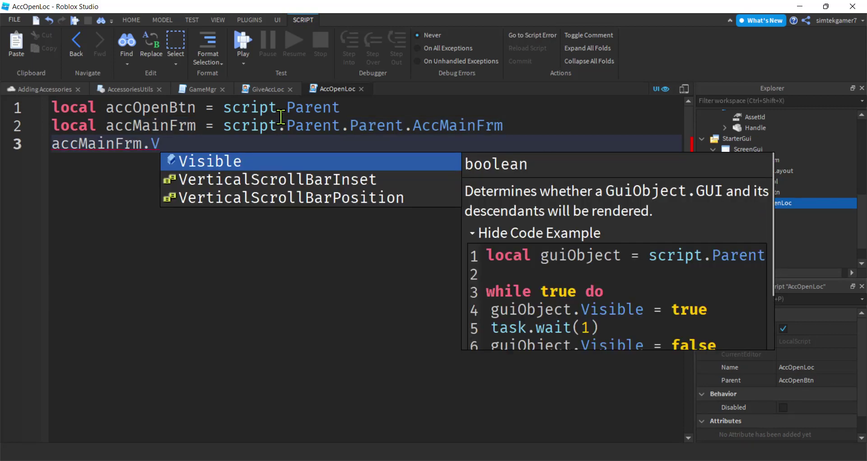
key("Tab")
type("= fa")
key("Tab")
key("Return")
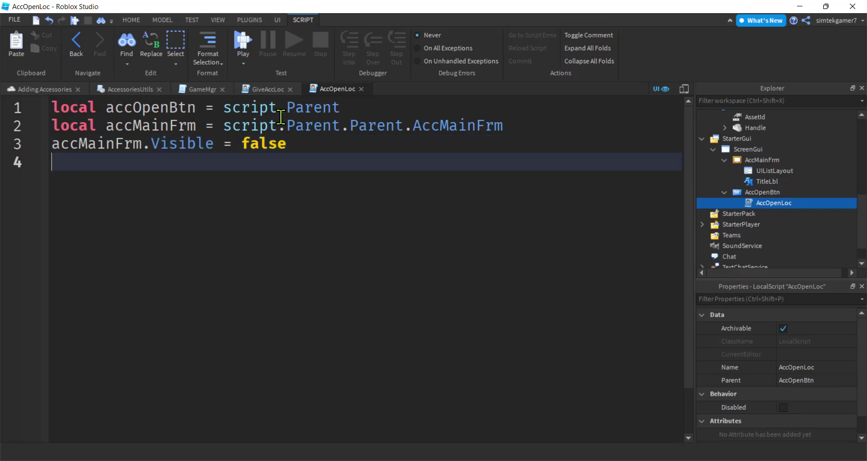
key("Return")
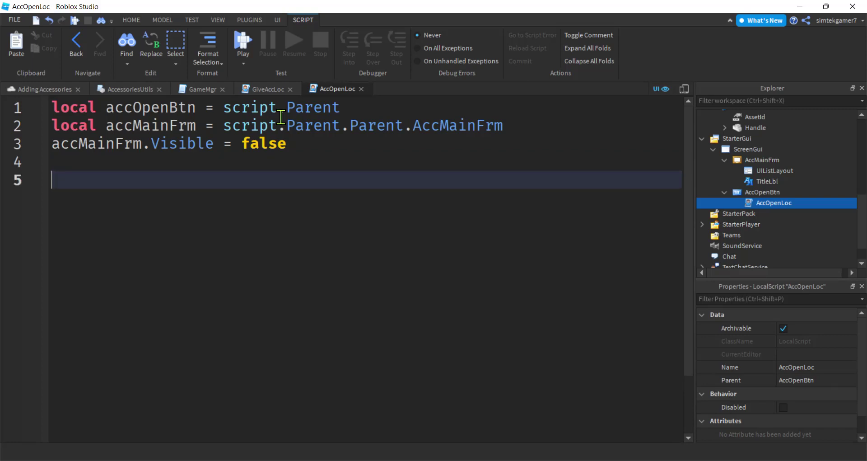
- Write accOpenBtn.Activated:Connect(function() with its closing end
type("a")
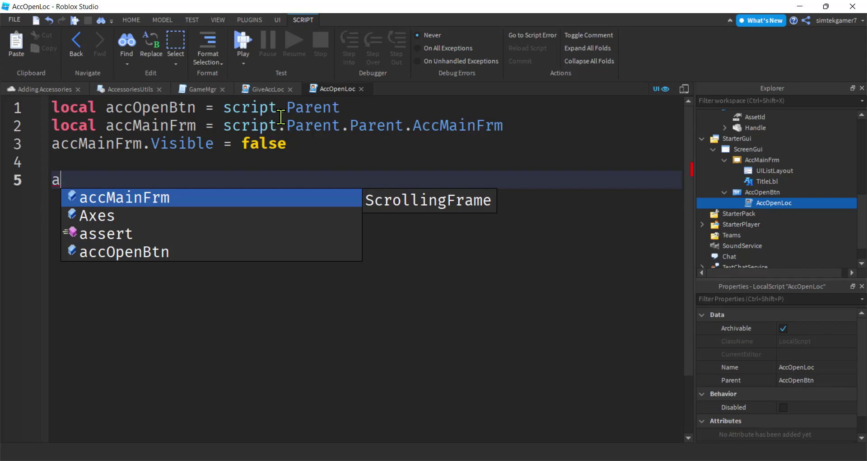
key("Down")
key("Down")
key("Down")
key("Tab")
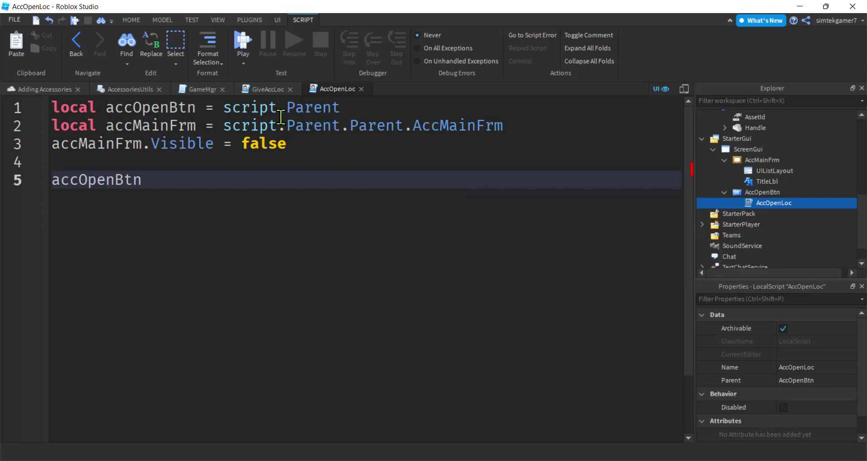
type(".A")
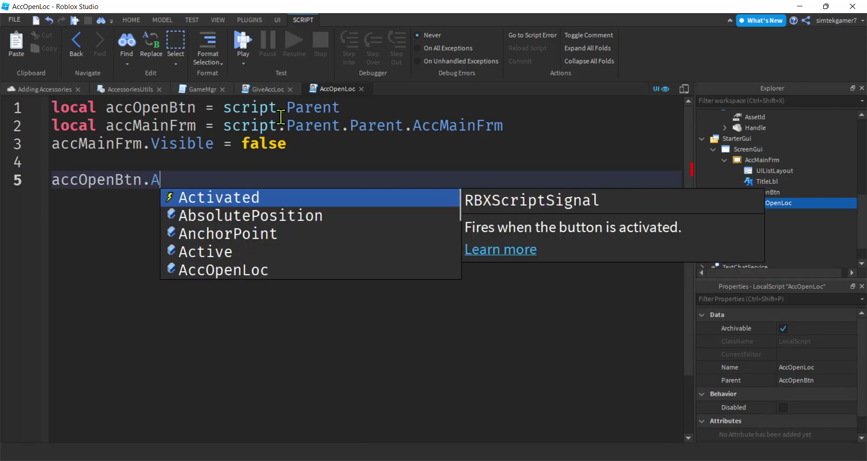
key("Tab")
type(":")
key("Tab")
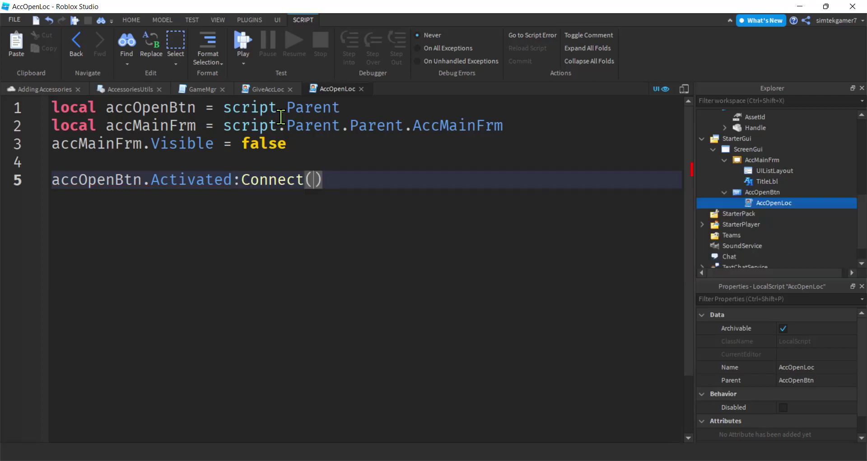
type("function")
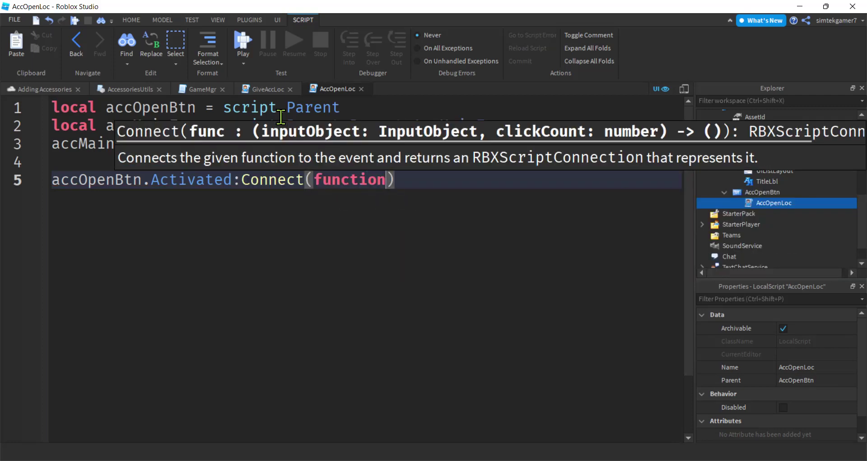
type("()")
key("Return")
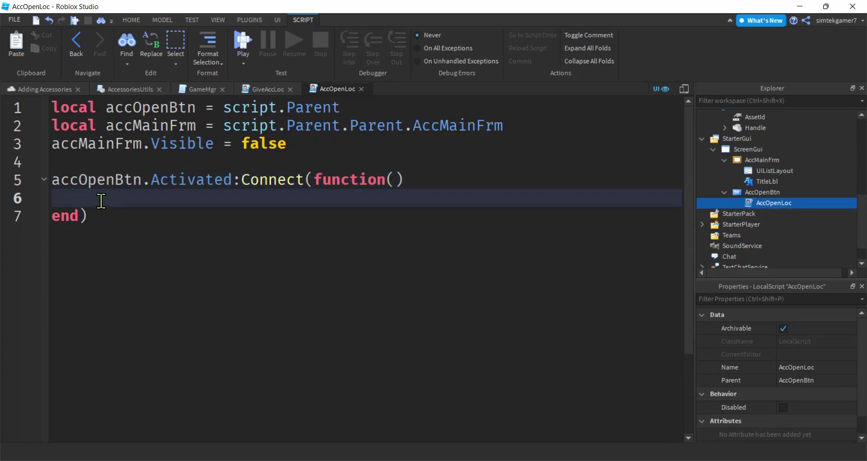
- Fill the function body with accMainFrm.Visible = not accMainFrm.Visible
type("ac")
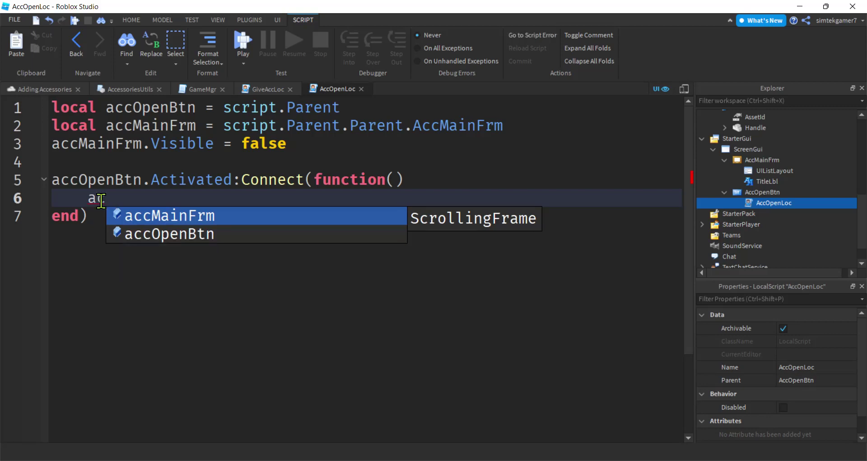
type("cMainFrm.V")
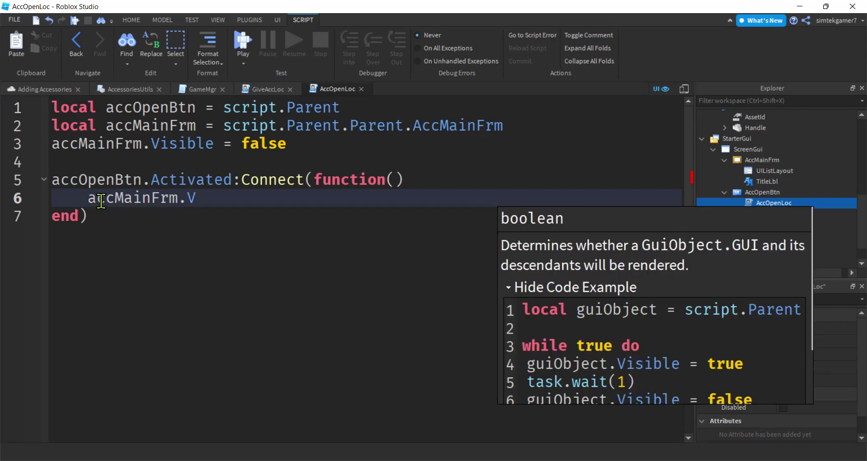
type("isible = n")
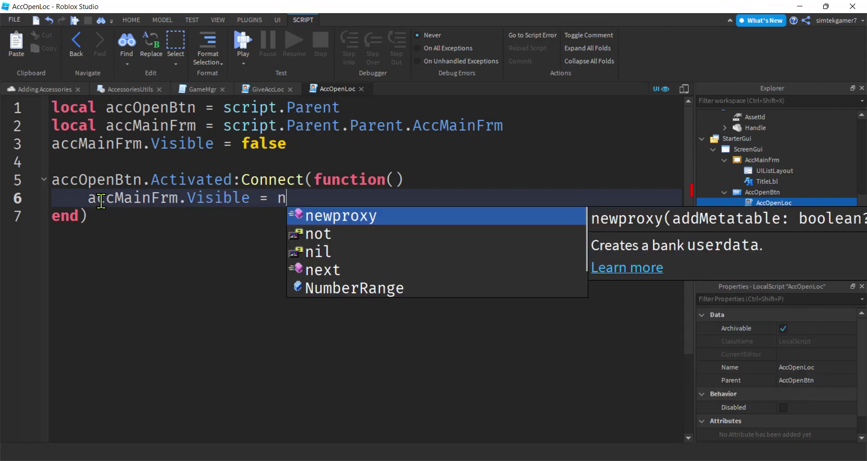
type("ot ac")
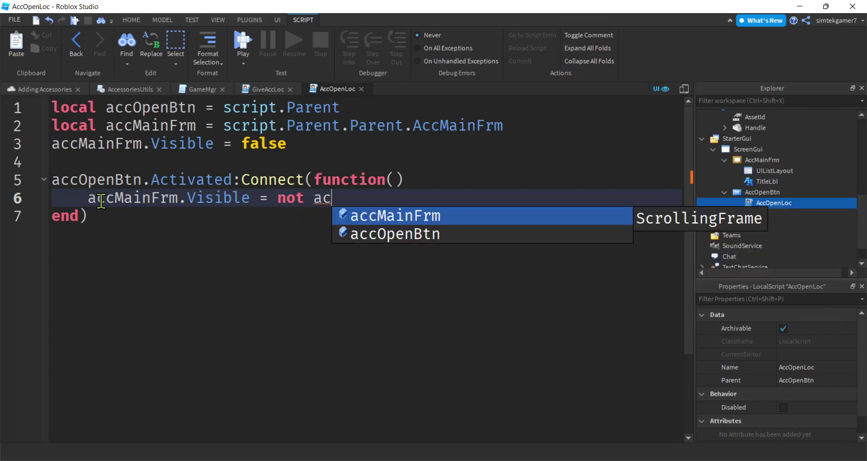
key("Tab")
double_click(101, 198)
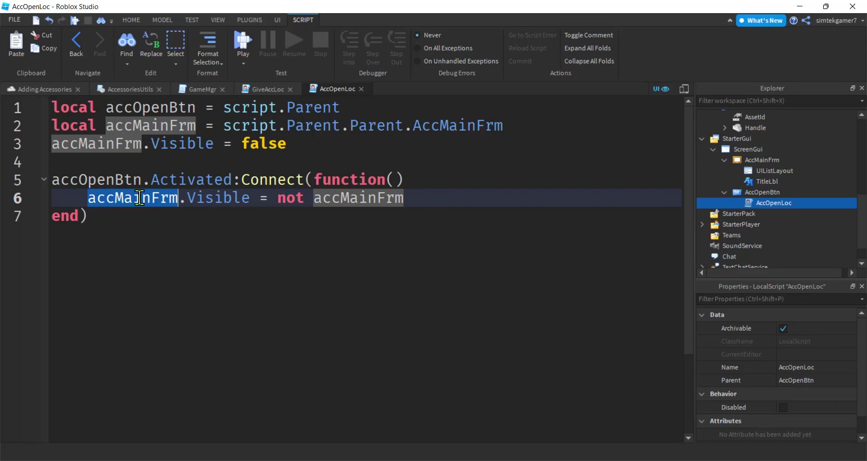
left_click(411, 197)
type(".Visible")
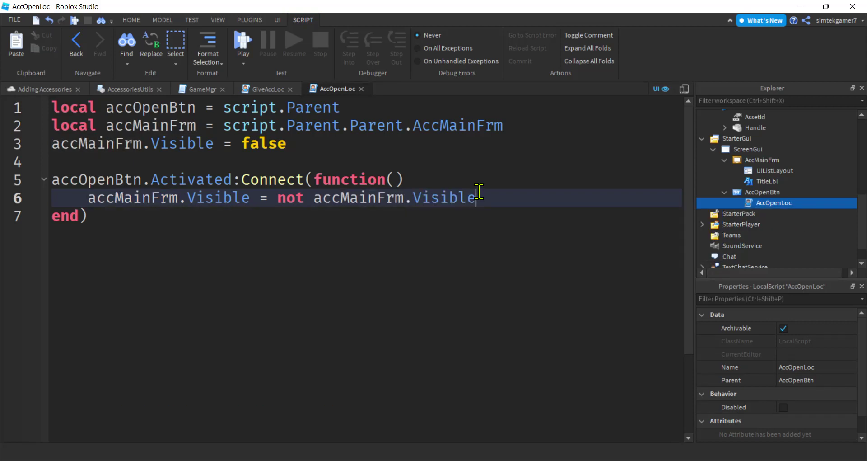
left_click(248, 39)
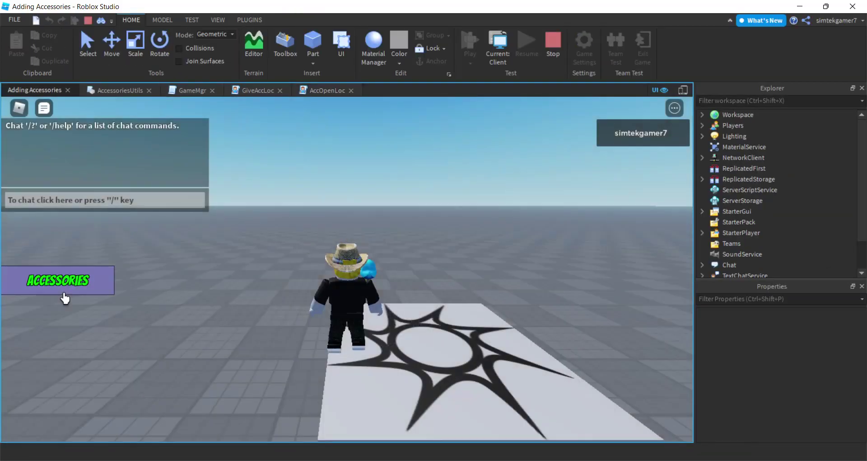
- Toggle the accessories panel open and closed repeatedly via the ACCESSORIES button, then orbit the camera
left_click(64, 295)
left_click(63, 286)
left_click(63, 284)
left_click(64, 286)
left_click(64, 287)
left_click(64, 286)
left_click(64, 287)
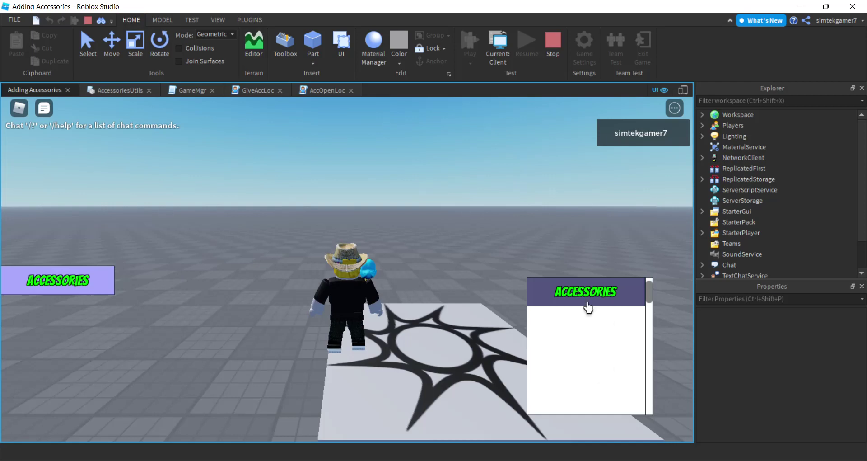
left_click(65, 287)
left_click(64, 288)
right_click_drag(63, 288, 353, 271)
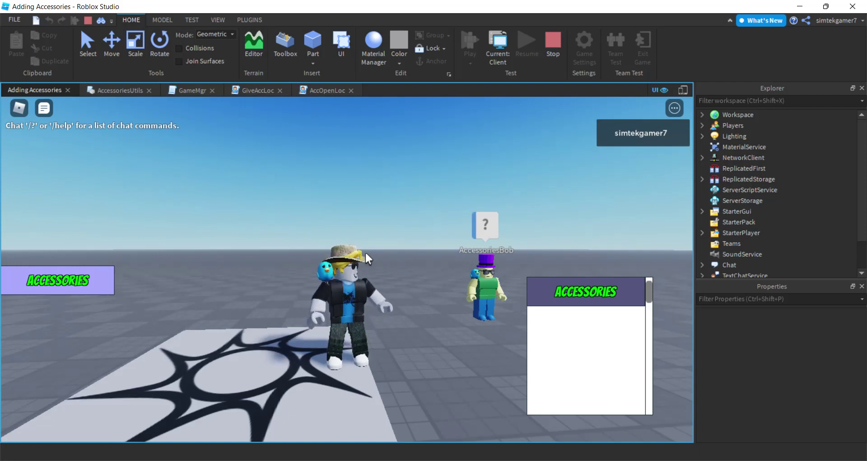
right_click_drag(354, 251, 355, 251)
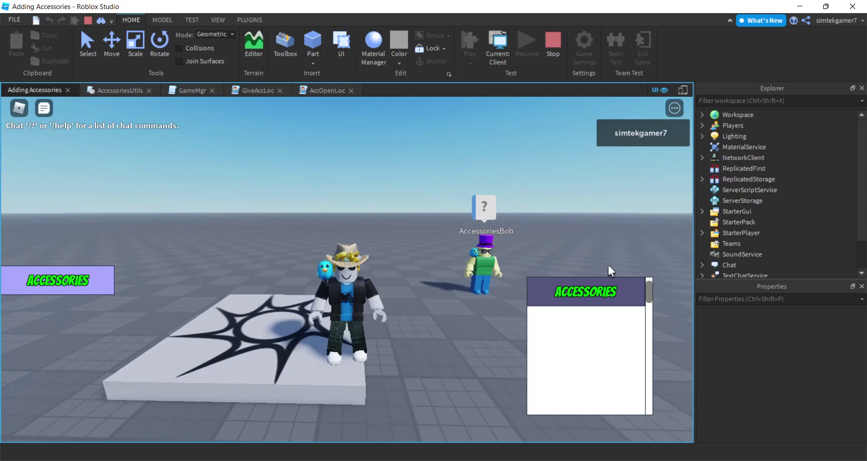